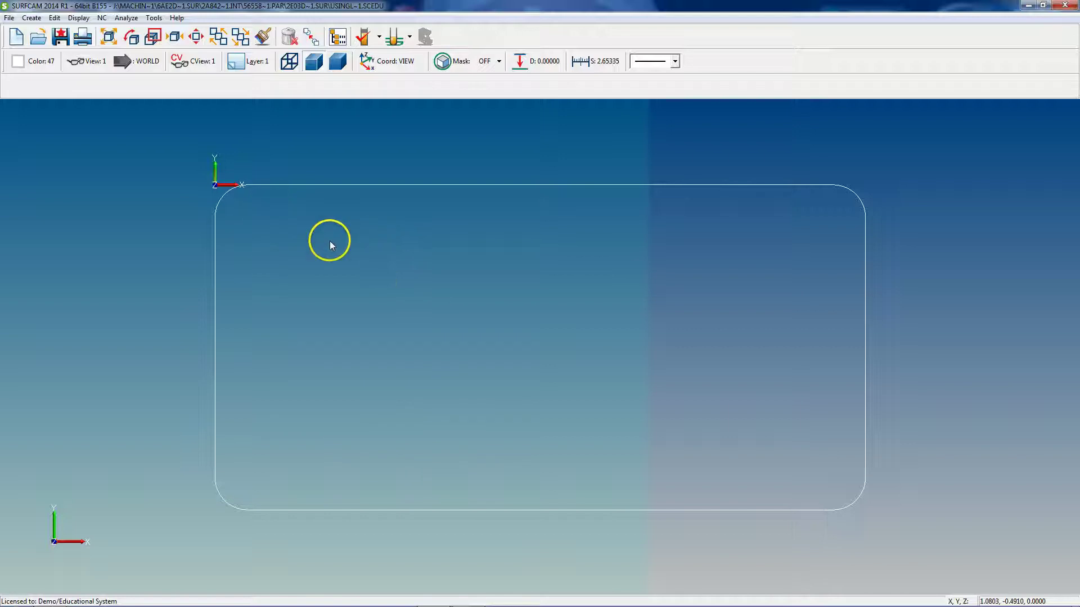
Step: Examine the list of existing layers and their visibility and selection states in the layer manager
scroll(529, 351, "down", 1)
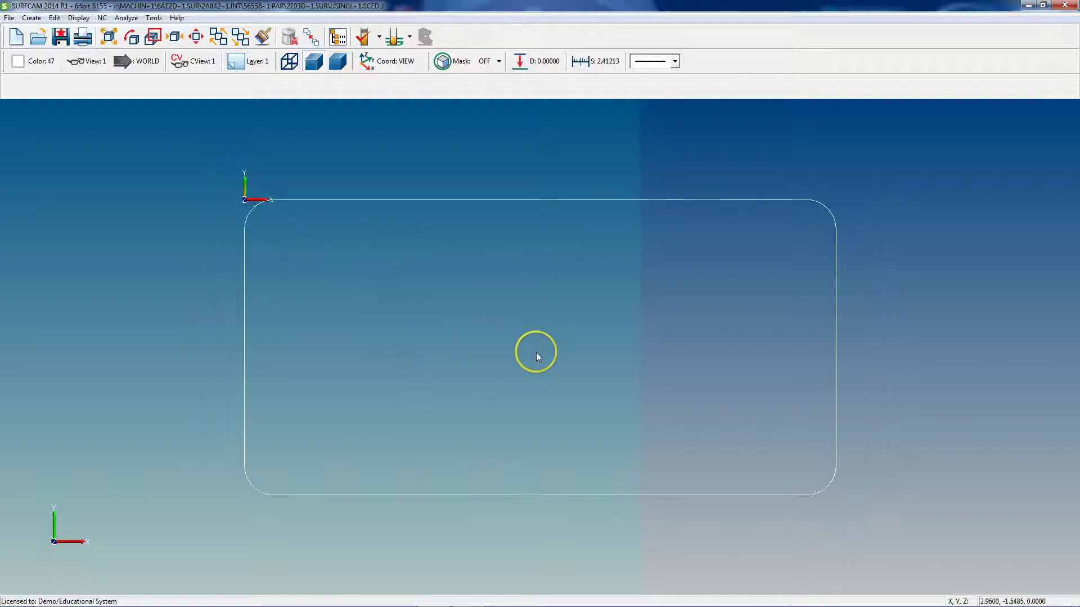
key("ctrl+l")
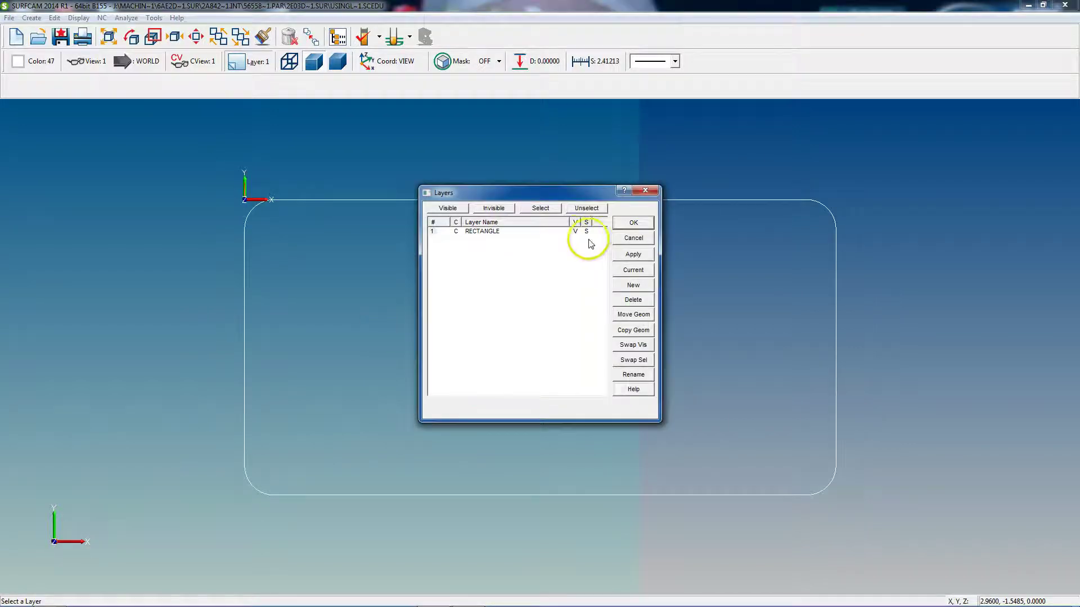
left_click(633, 224)
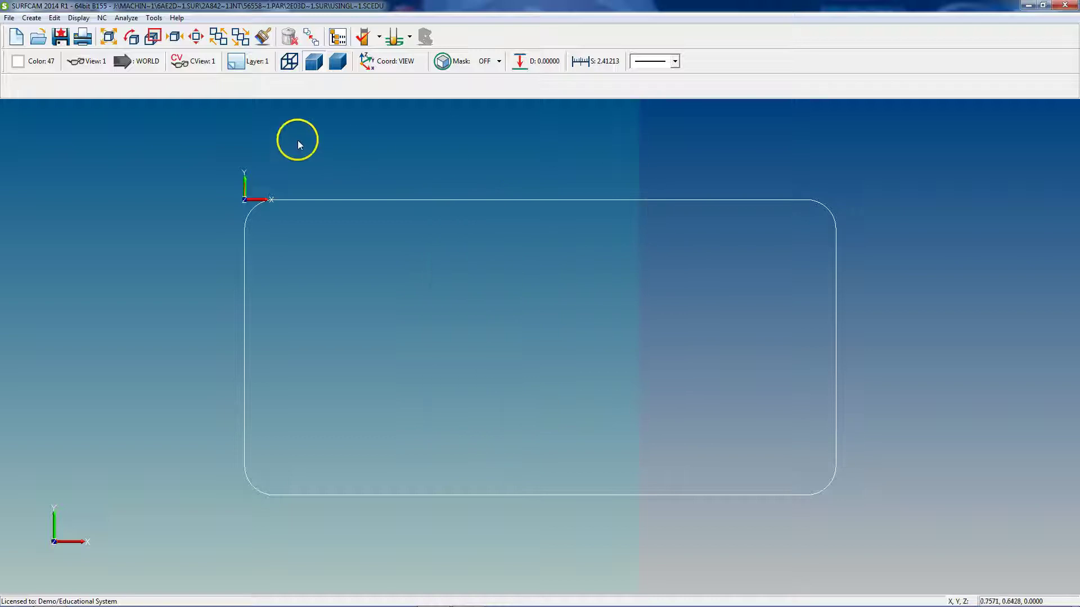
left_click(252, 66)
left_click(633, 223)
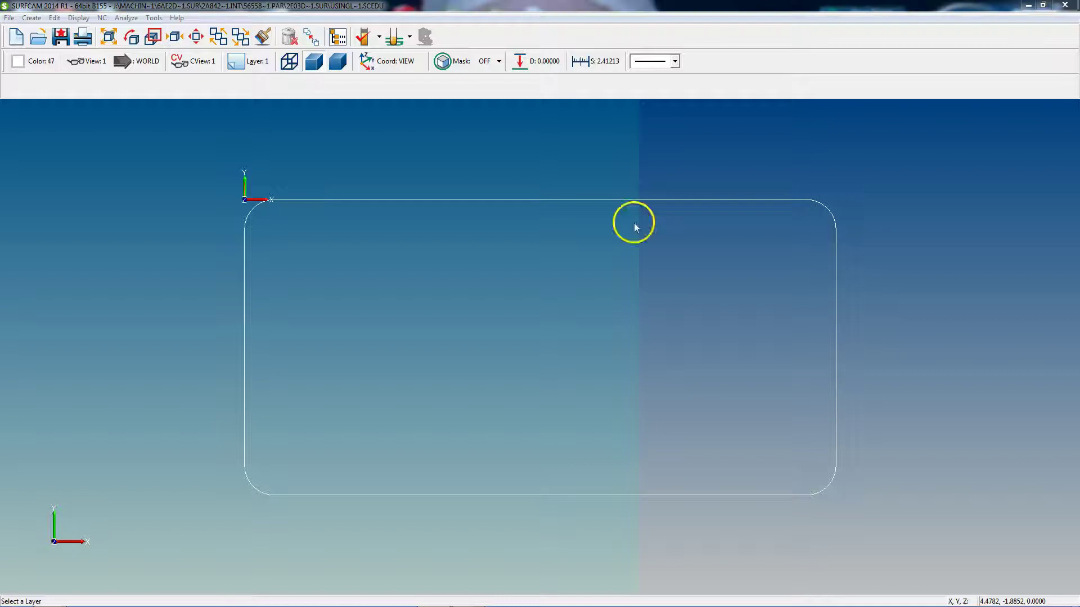
key("ctrl+l")
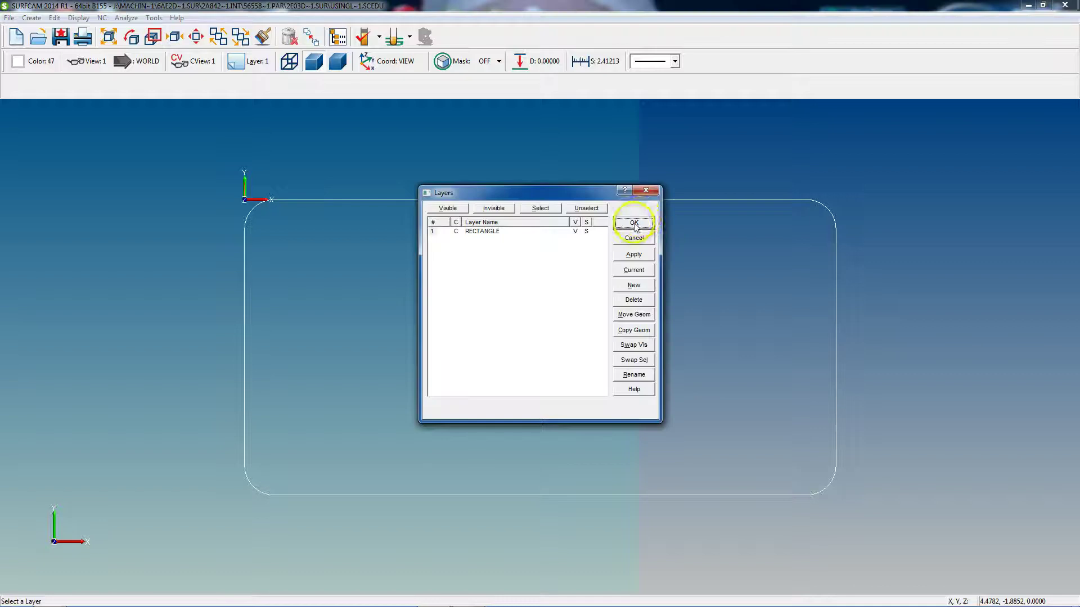
left_click(654, 193)
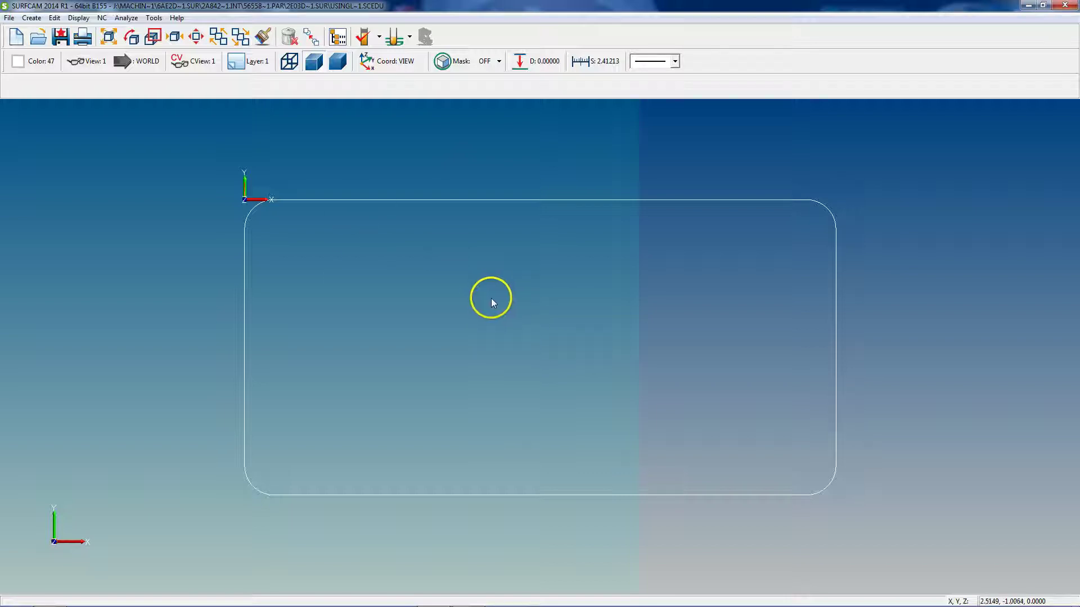
key("ctrl+l")
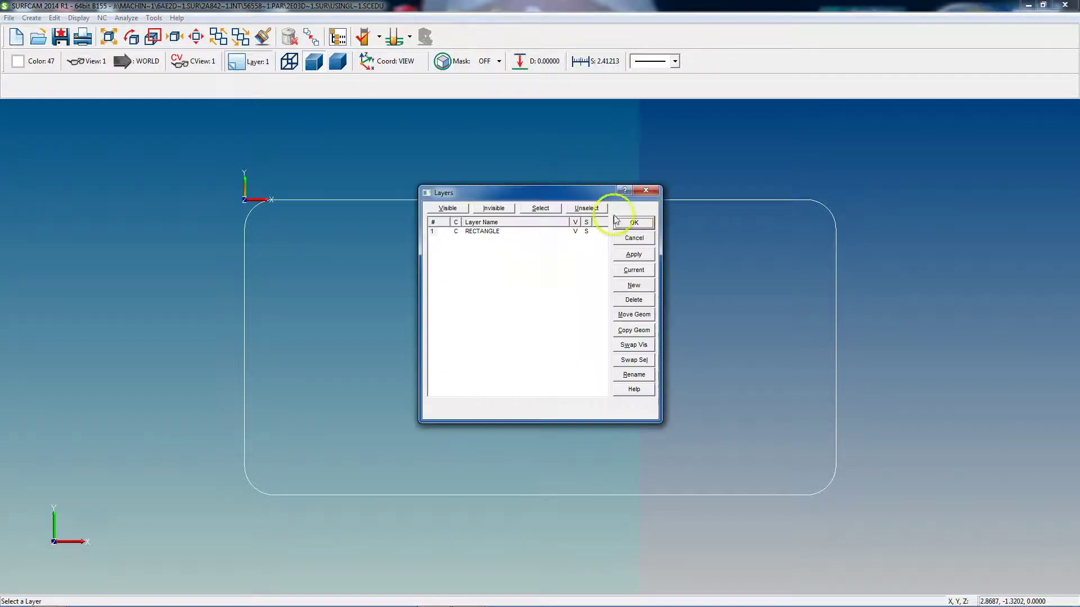
left_click(632, 223)
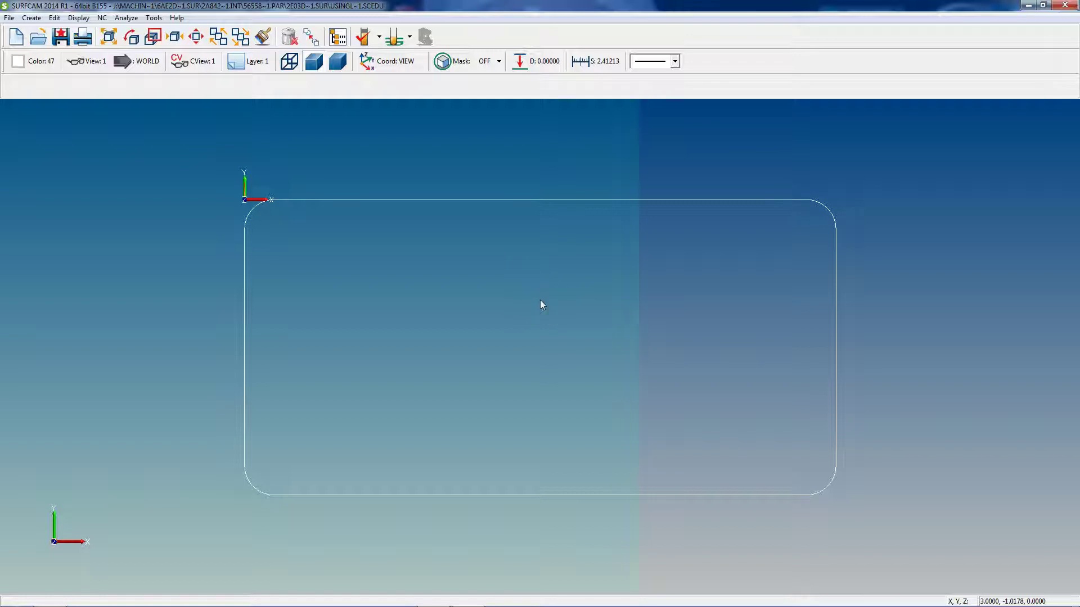
Step: Create a circle of diameter 1.0 near the middle of the rectangle, centred at about X 3, Y -1.41
key("alt+c")
key("c")
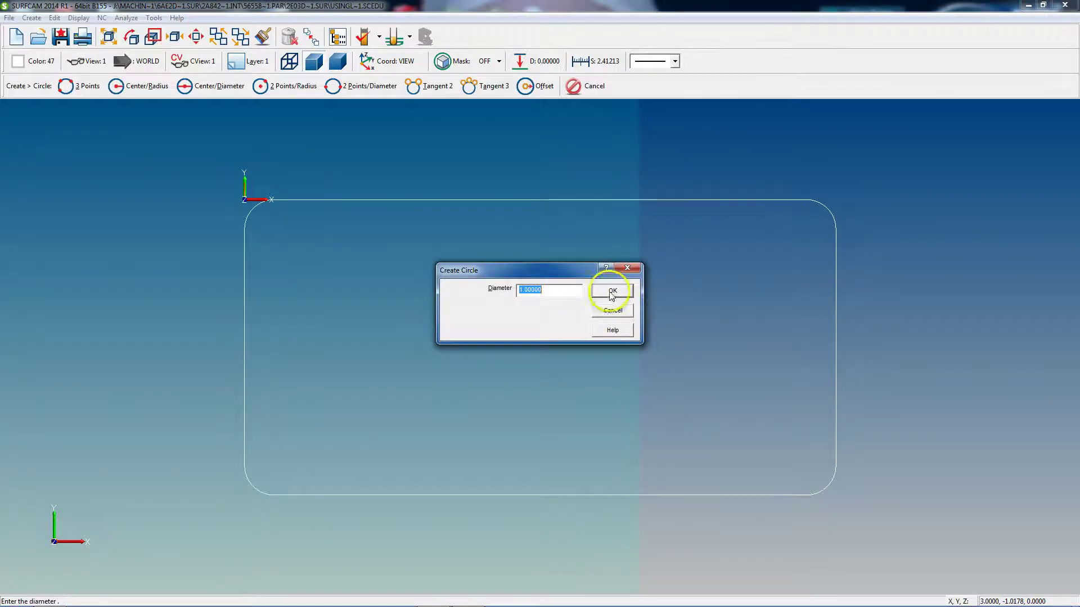
left_click(611, 293)
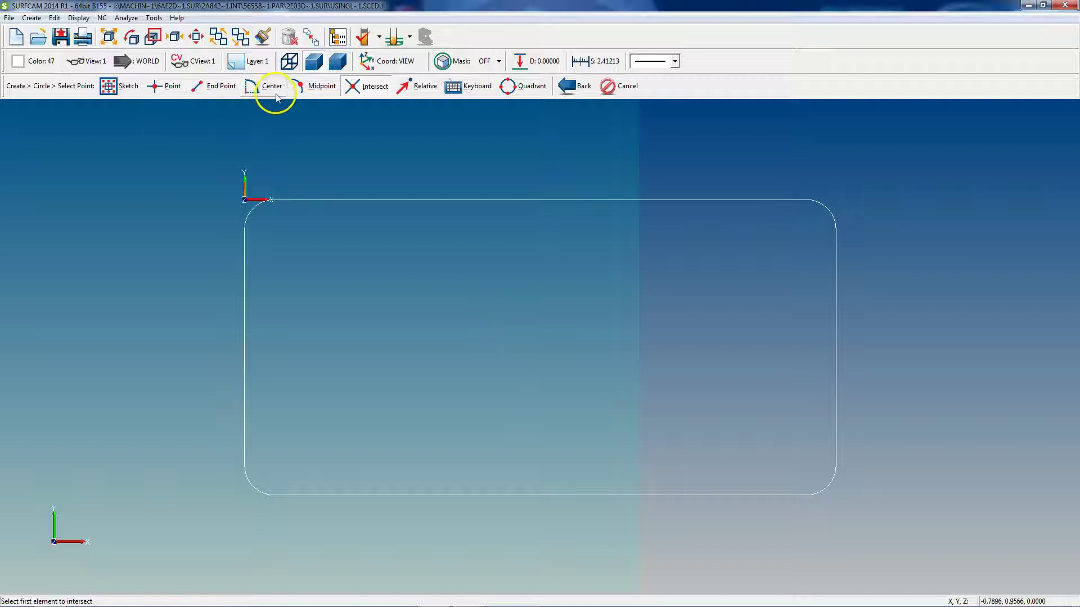
left_click(108, 88)
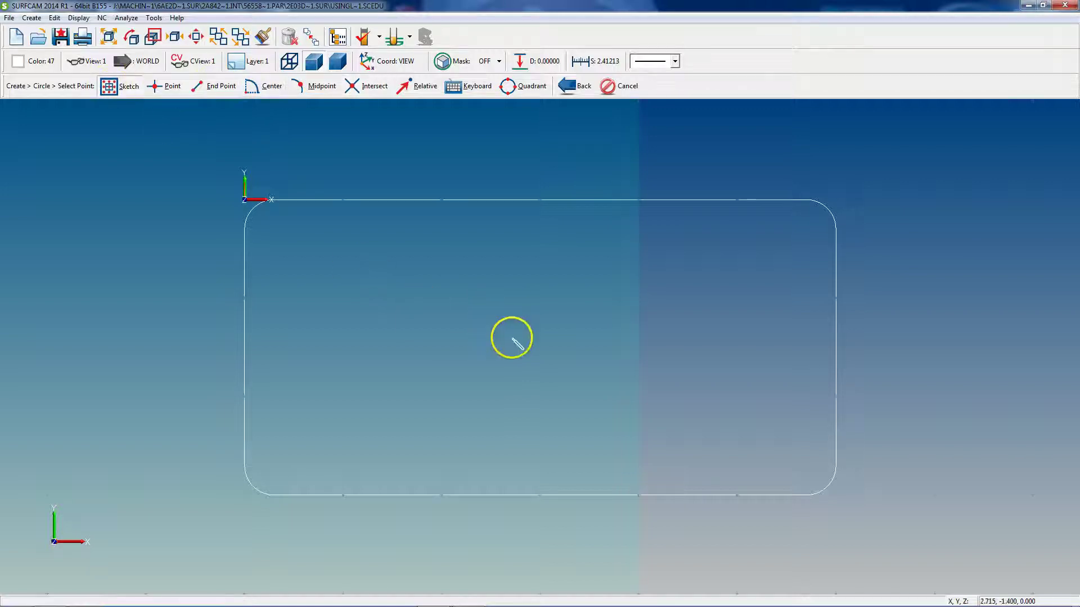
left_click(540, 338)
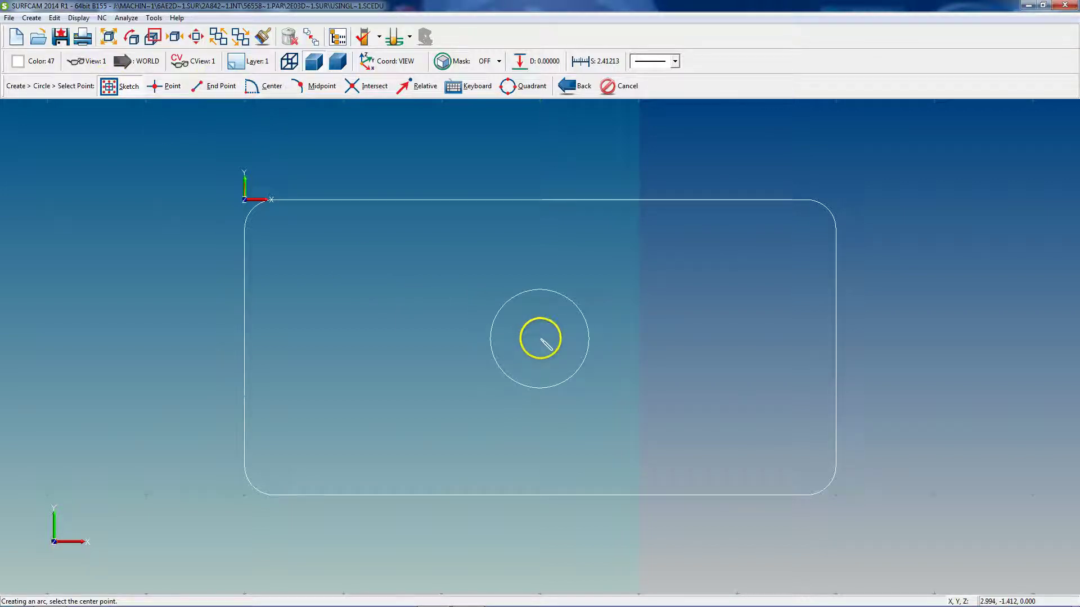
left_click(608, 86)
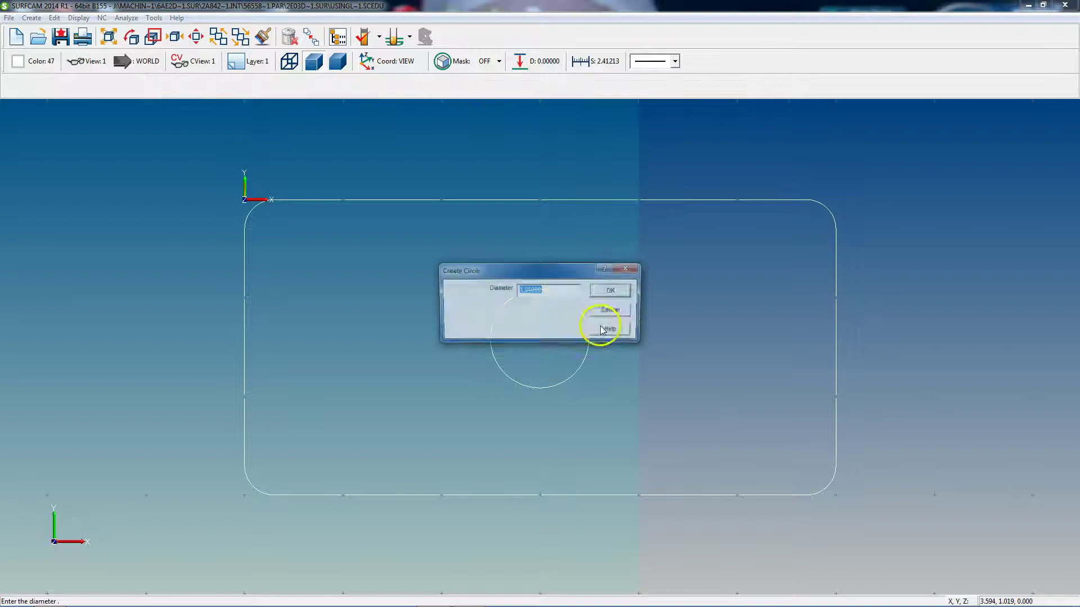
Step: Create four circles of diameter .25, each centred on one of the rectangle's rounded corner arcs
type("1.0")
key("Return")
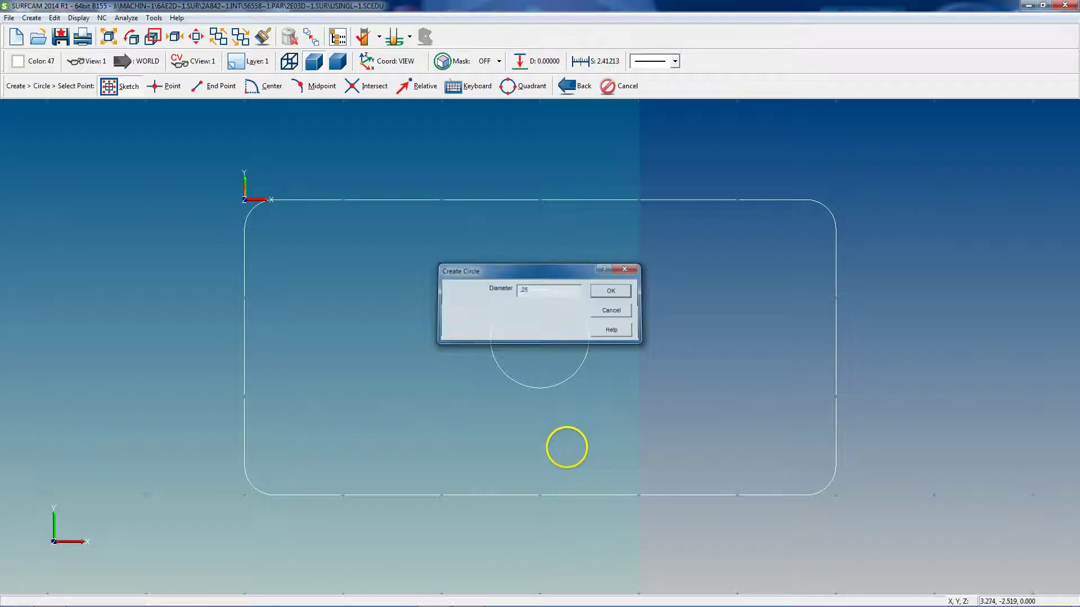
left_click(263, 86)
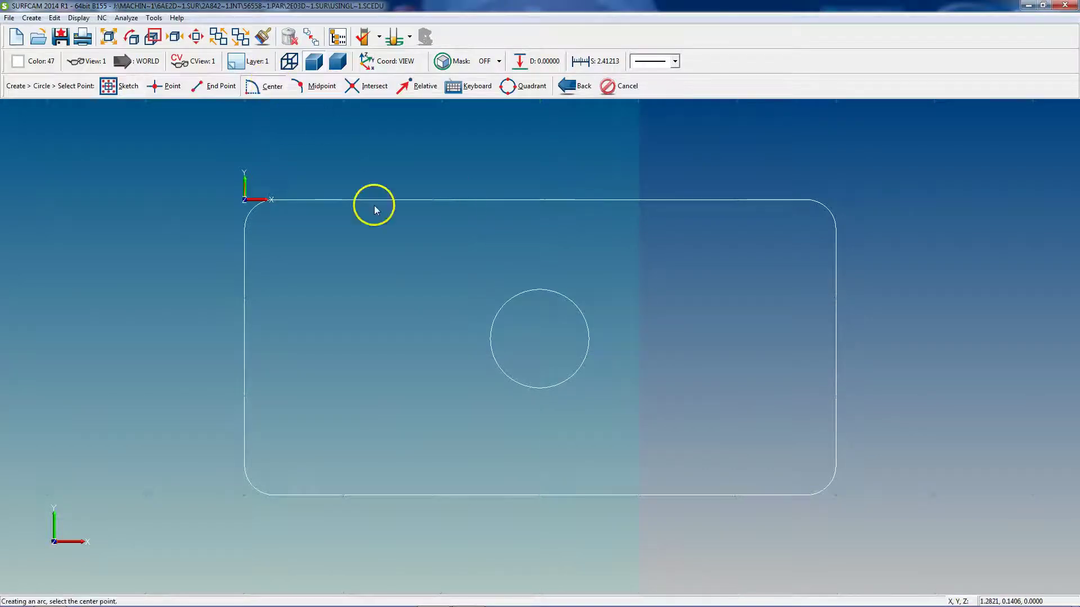
left_click(257, 486)
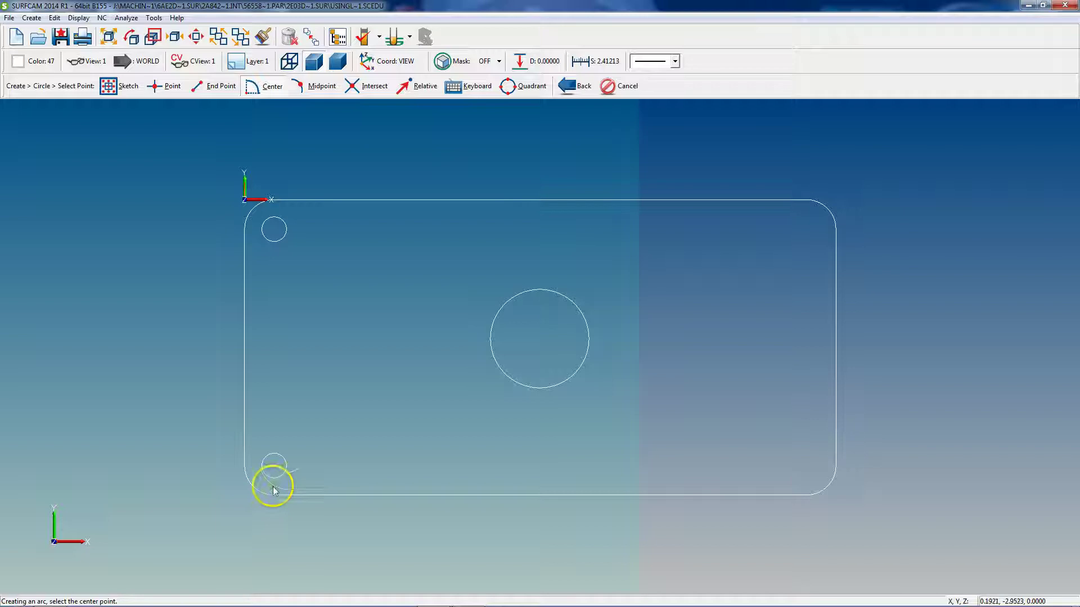
left_click(819, 484)
left_click(822, 207)
key("Escape")
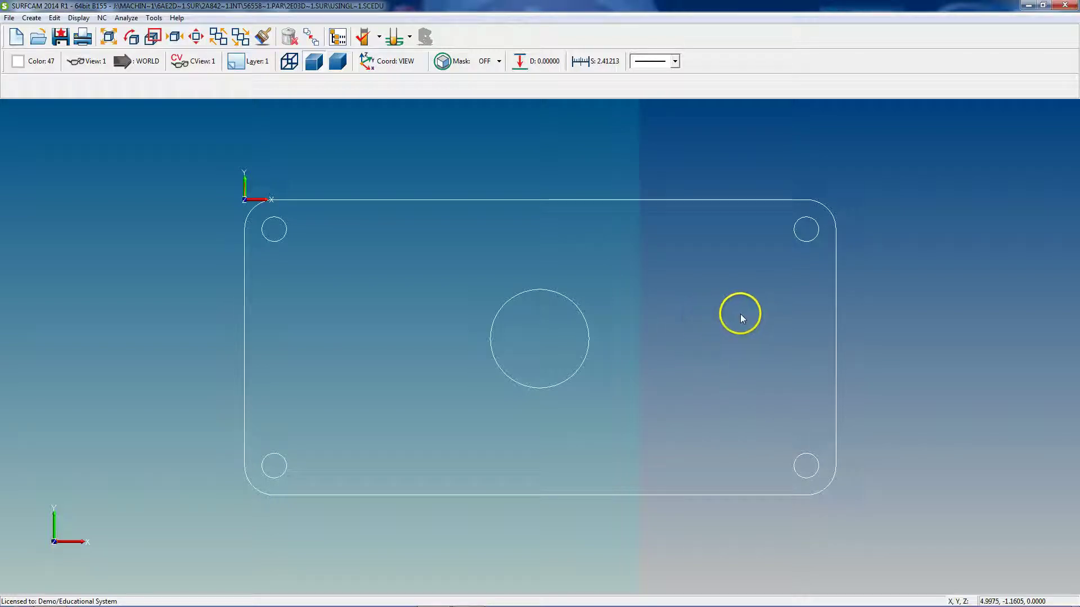
Step: Add a new layer named HOLES with reference number 2, without making it current
key("ctrl+l")
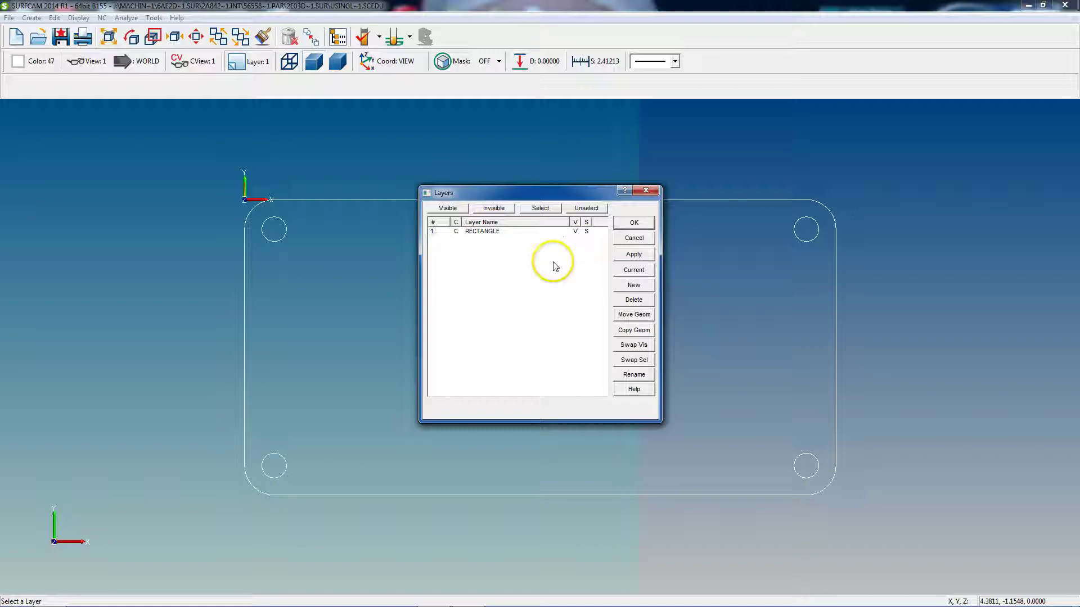
left_click(627, 286)
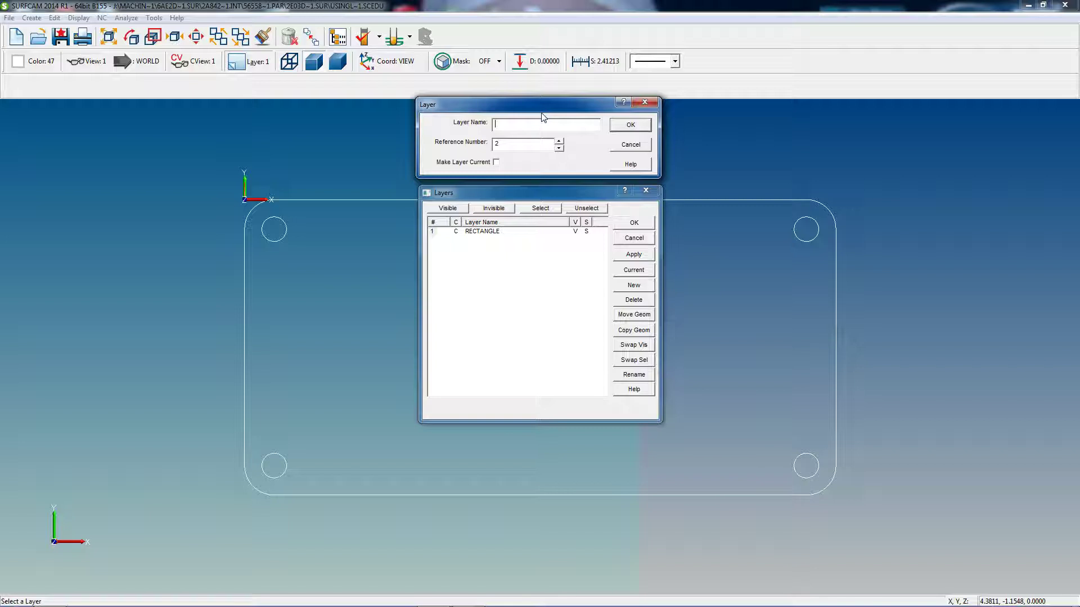
type("HOLES")
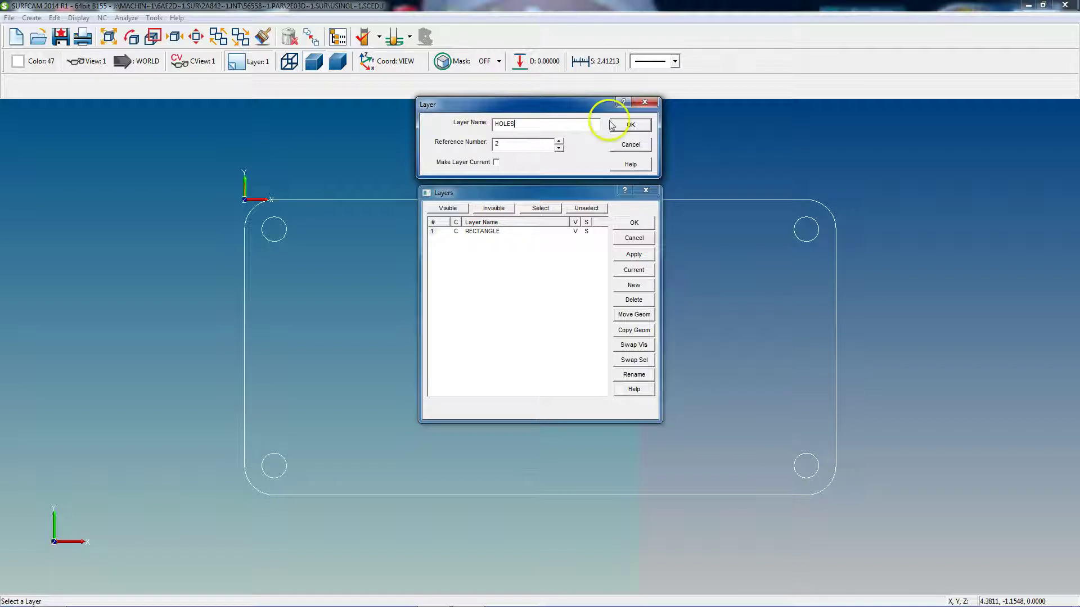
left_click(628, 126)
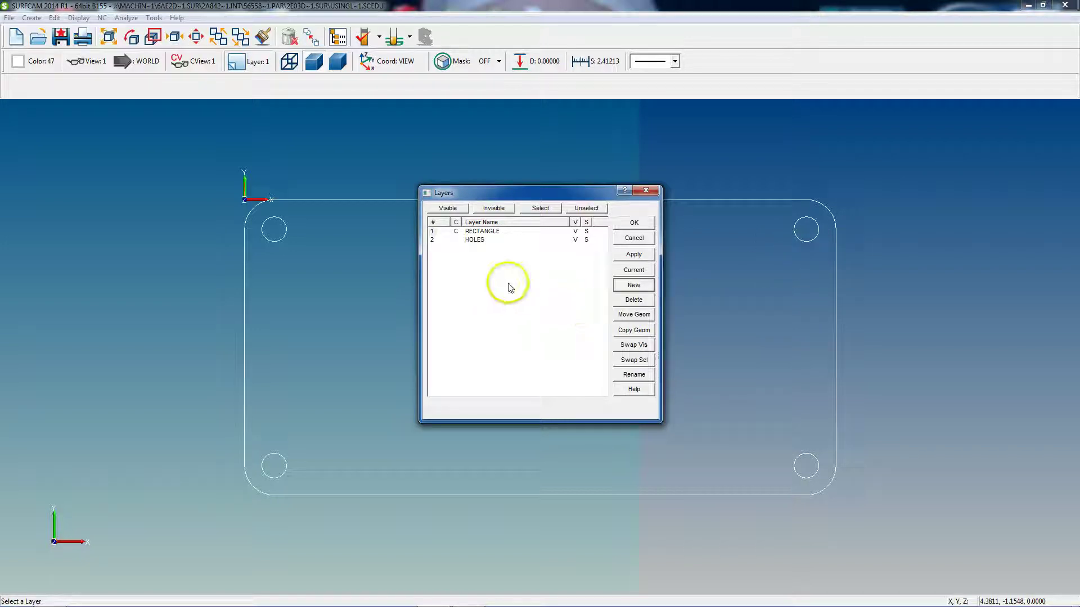
Step: Move the four corner circles and the central circle onto the HOLES layer using multiple selection
left_click(436, 241)
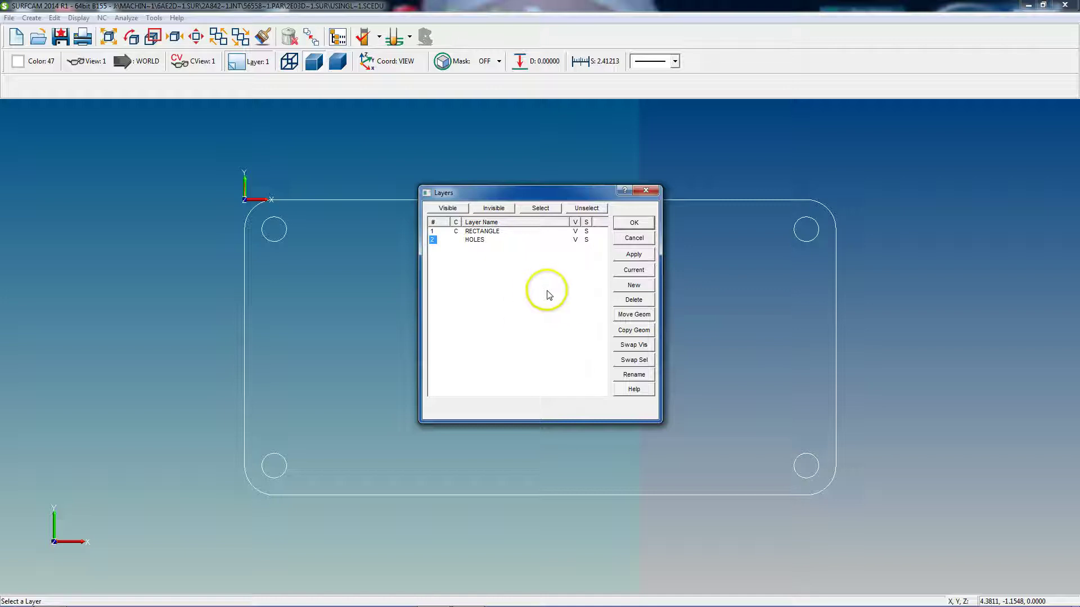
left_click(639, 318)
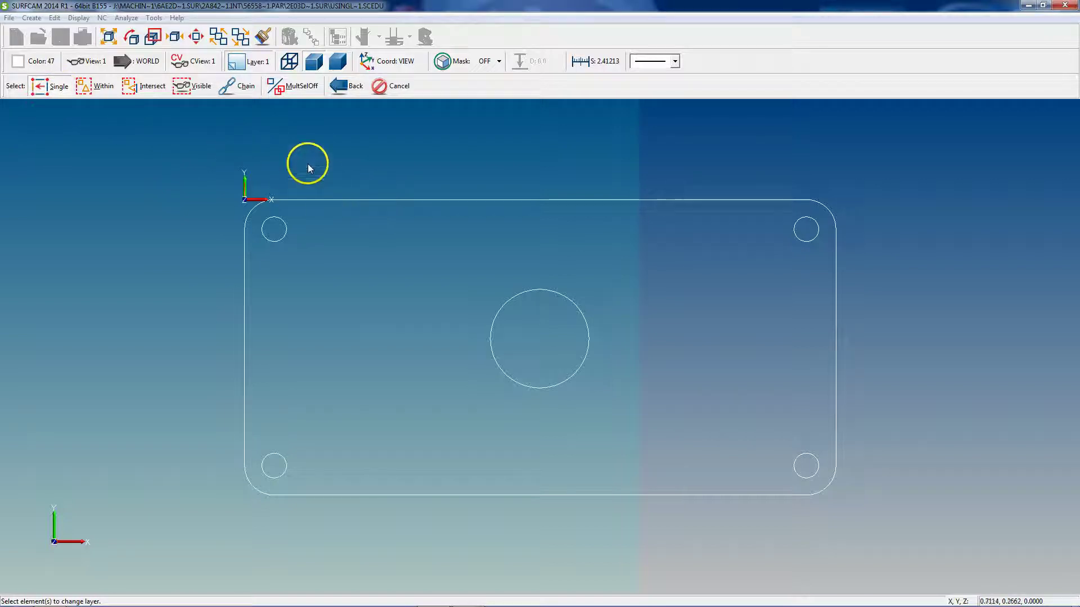
left_click(292, 87)
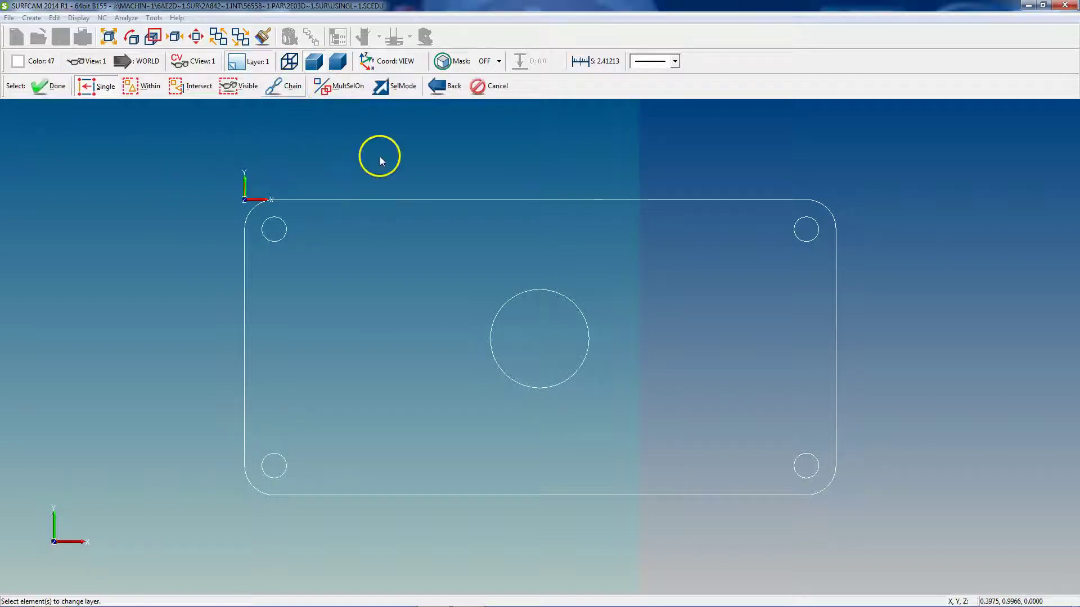
left_click(271, 241)
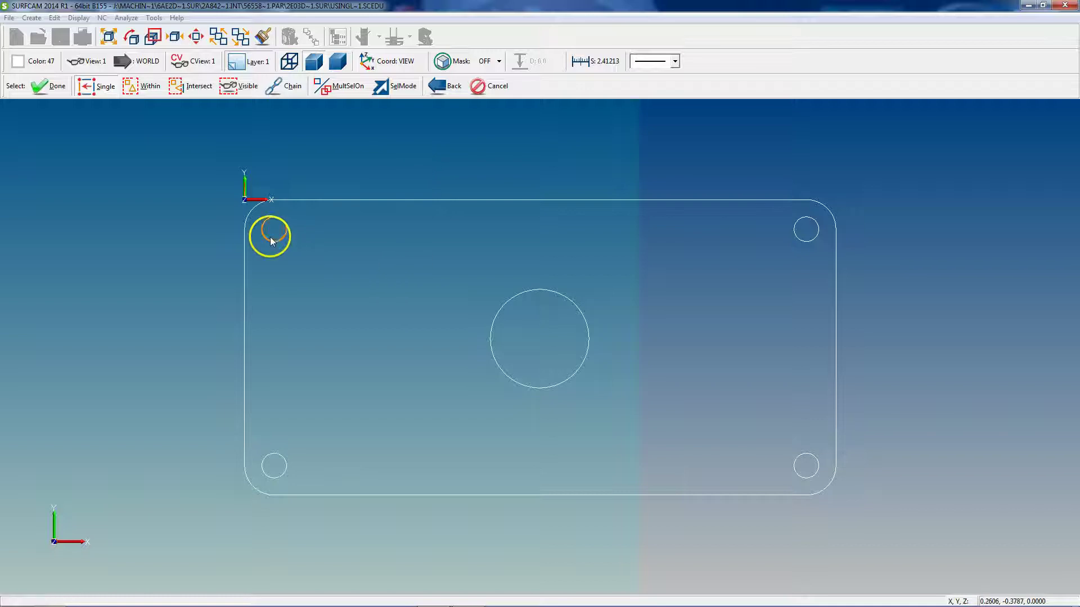
left_click(280, 474)
left_click(538, 388)
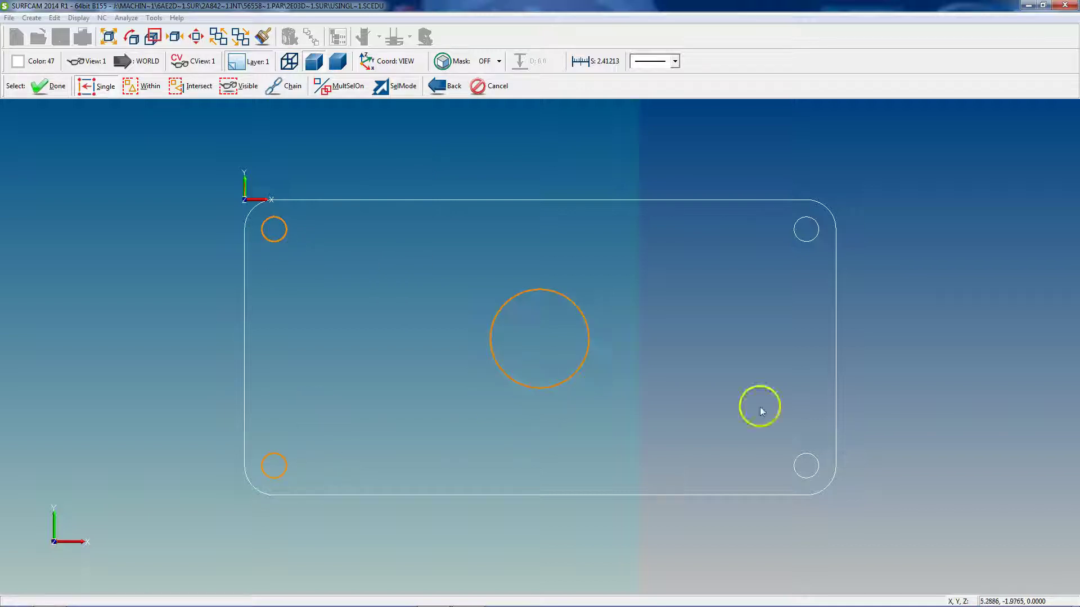
left_click(814, 464)
left_click(803, 238)
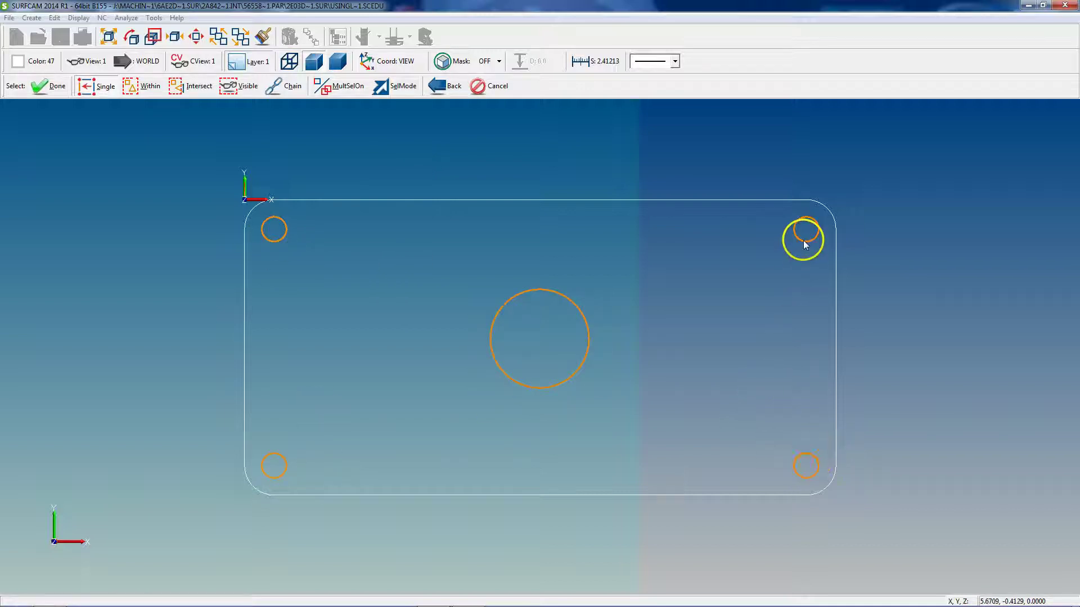
left_click(55, 89)
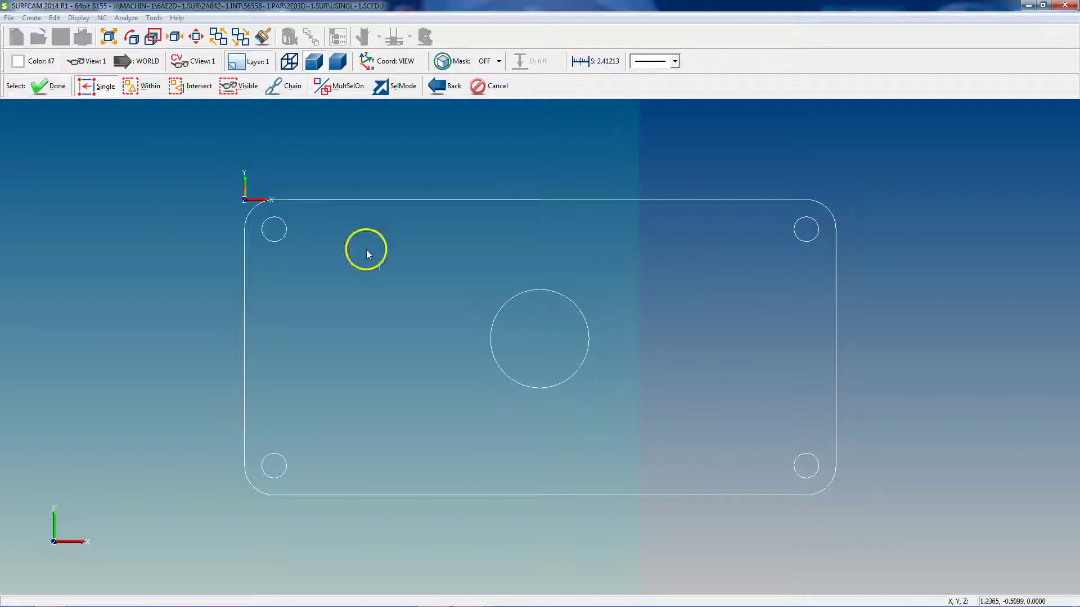
left_click(565, 309)
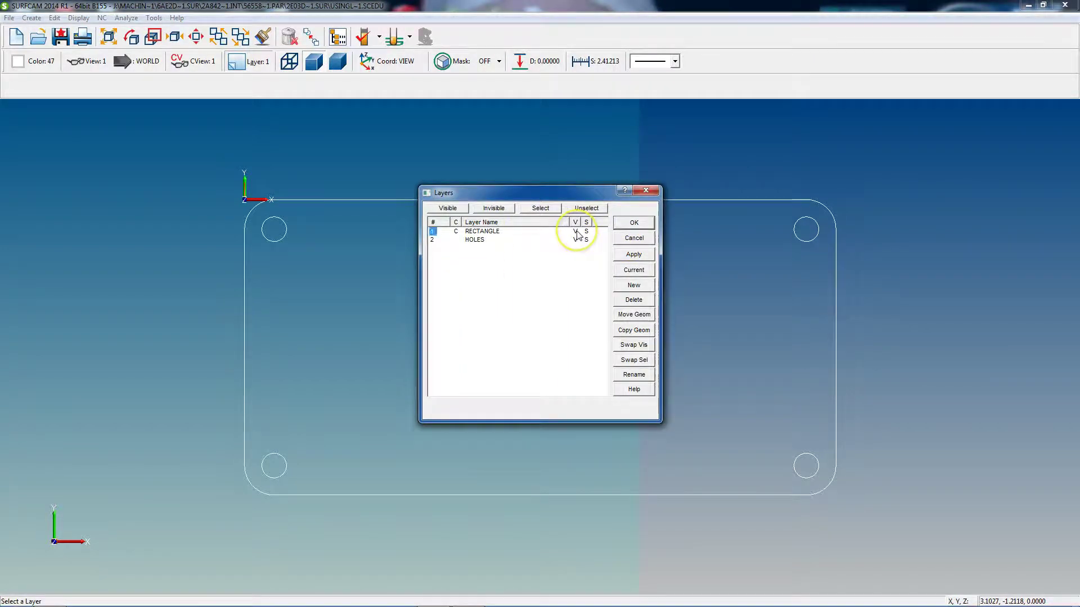
Step: Make the RECTANGLE layer invisible and HOLES the current layer, applying the changes and moving the layer manager clear of the central circle
left_click(578, 231)
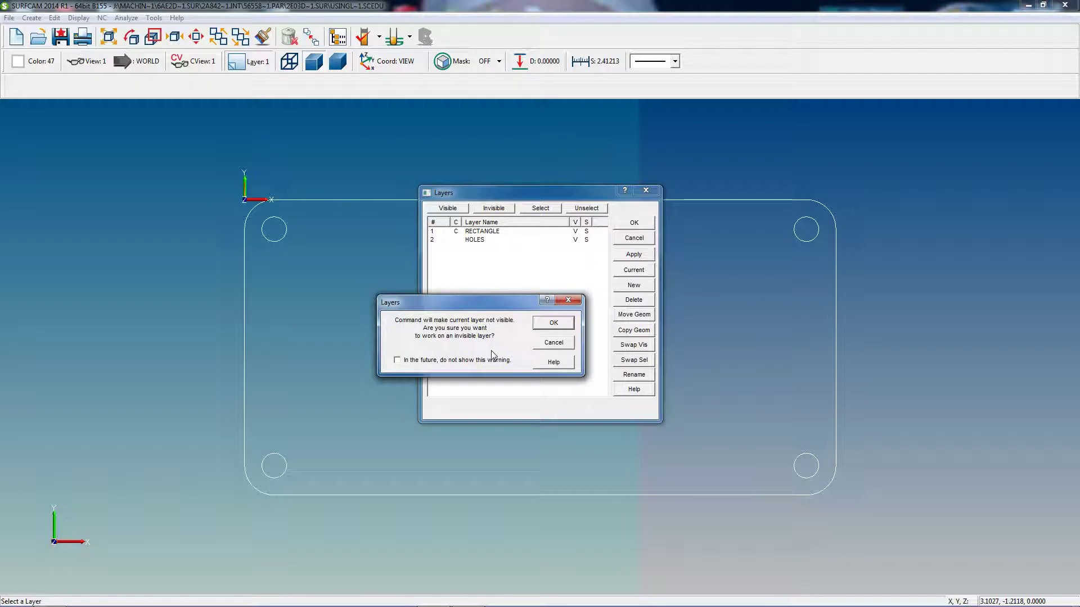
left_click(502, 340)
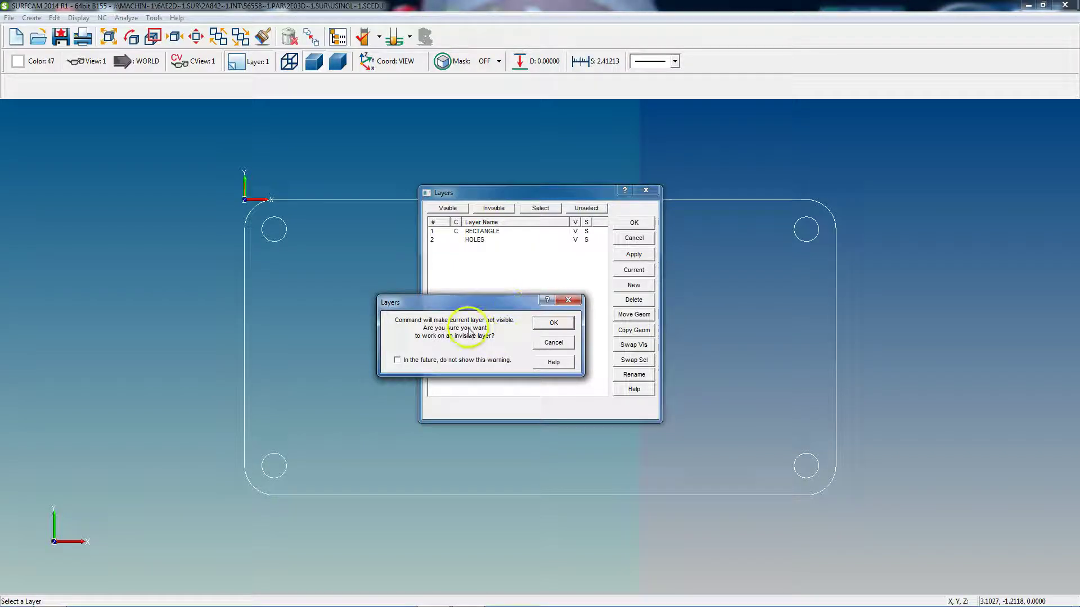
left_click(551, 325)
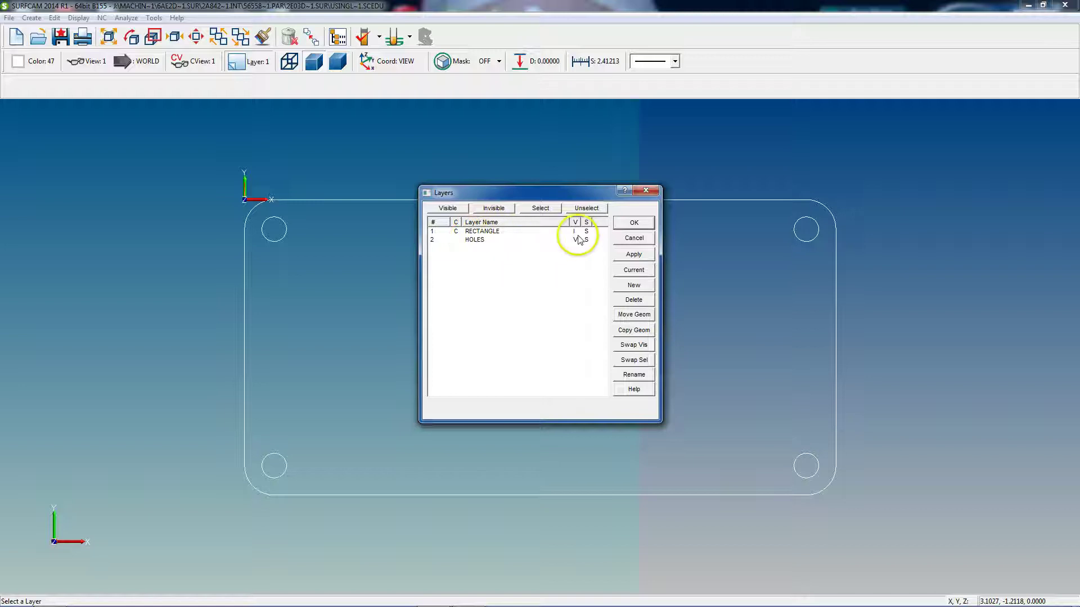
left_click(456, 240)
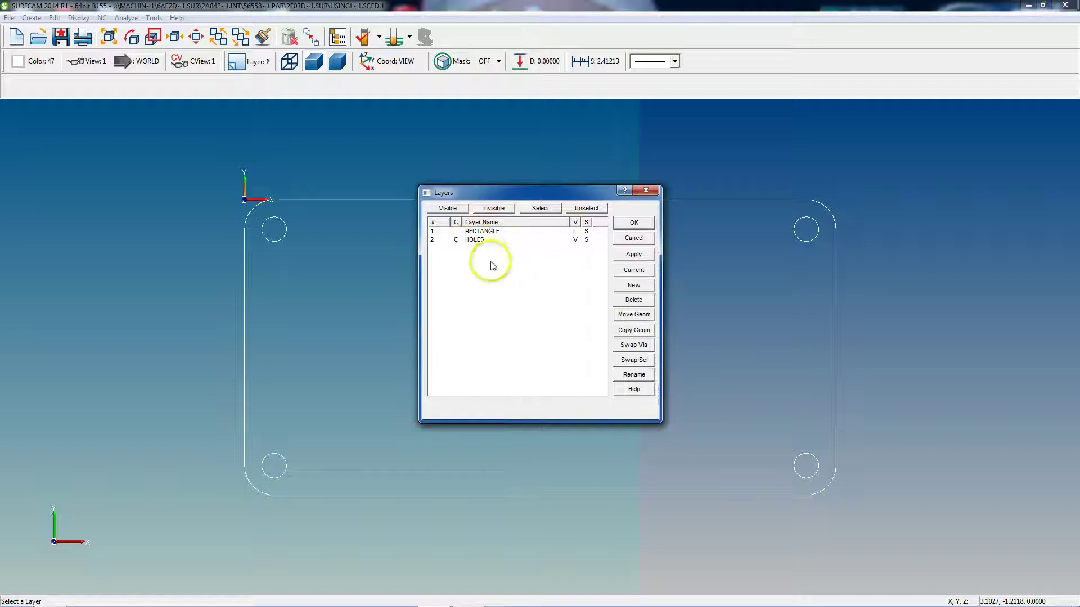
left_click(635, 254)
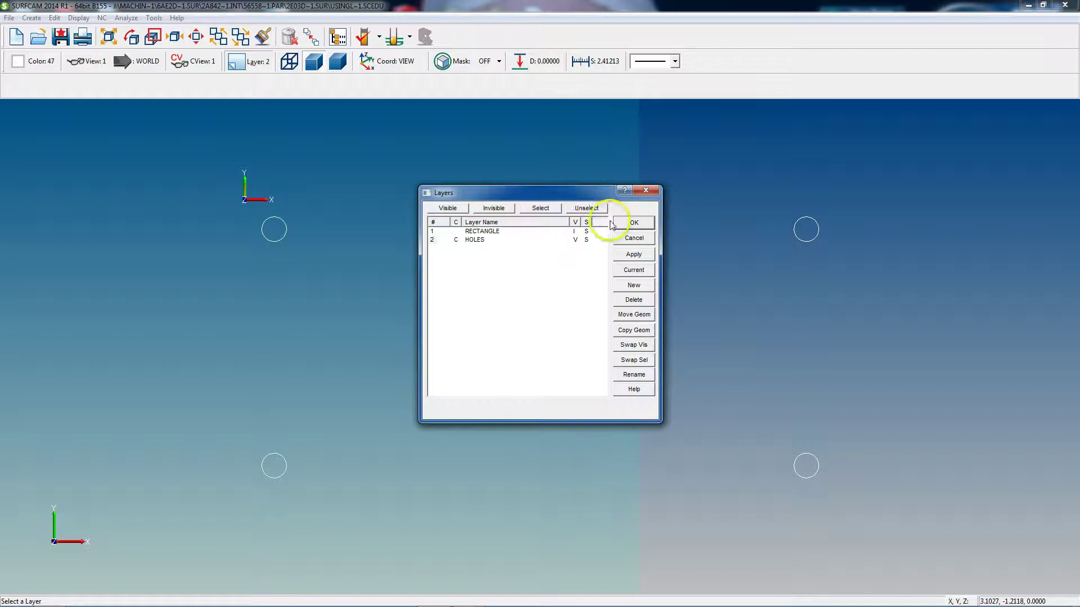
left_click_drag(775, 148, 710, 45)
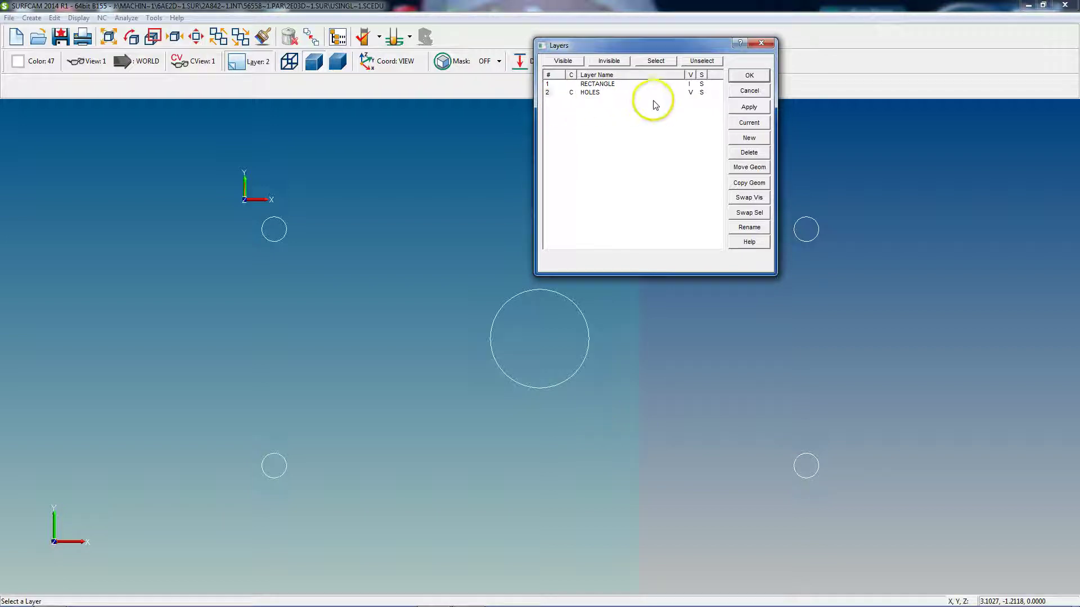
Step: Make the RECTANGLE layer current and visible and the HOLES layer invisible, apply the changes and reposition the layer manager
left_click_drag(656, 43, 650, 136)
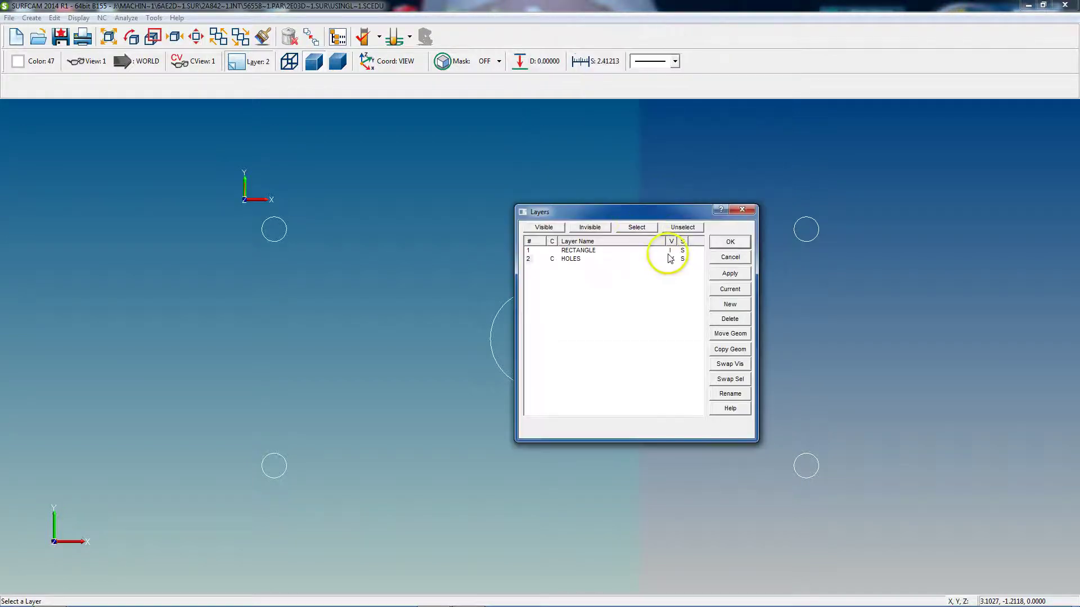
left_click(552, 250)
left_click(671, 259)
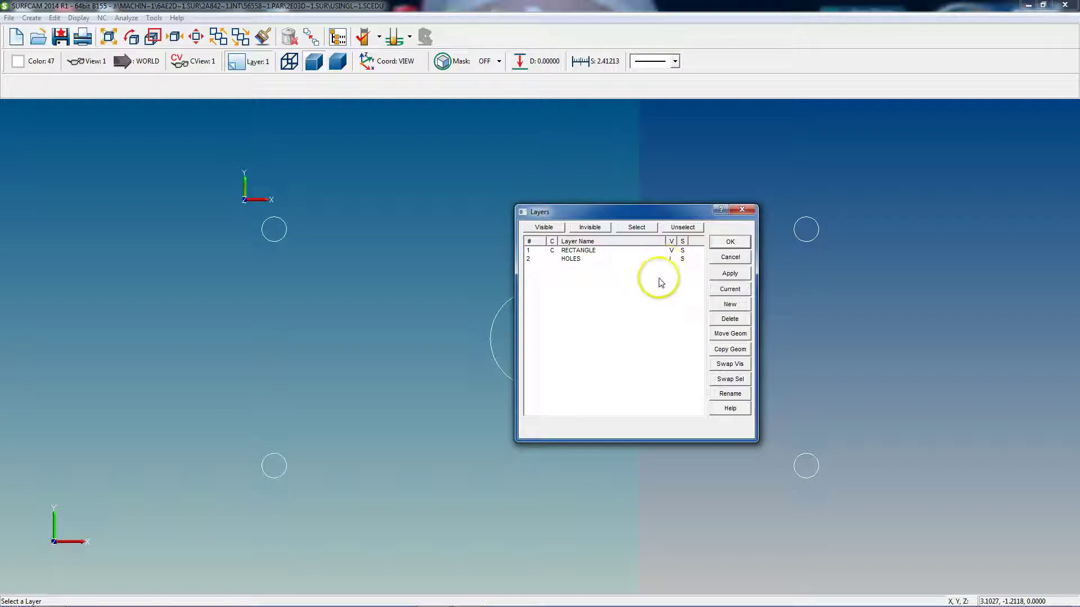
left_click(733, 279)
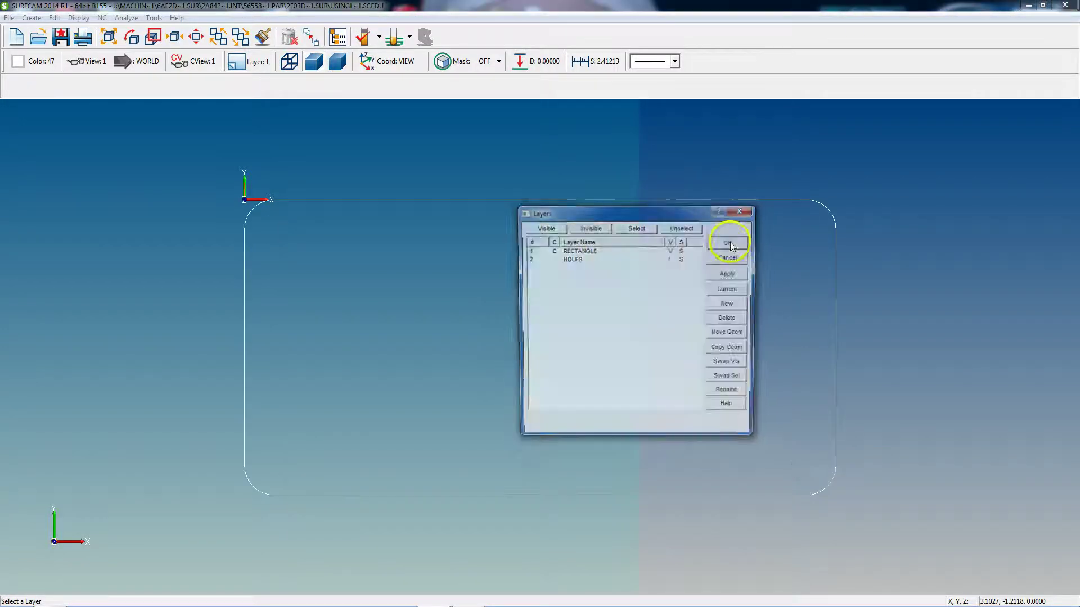
left_click_drag(642, 210, 571, 206)
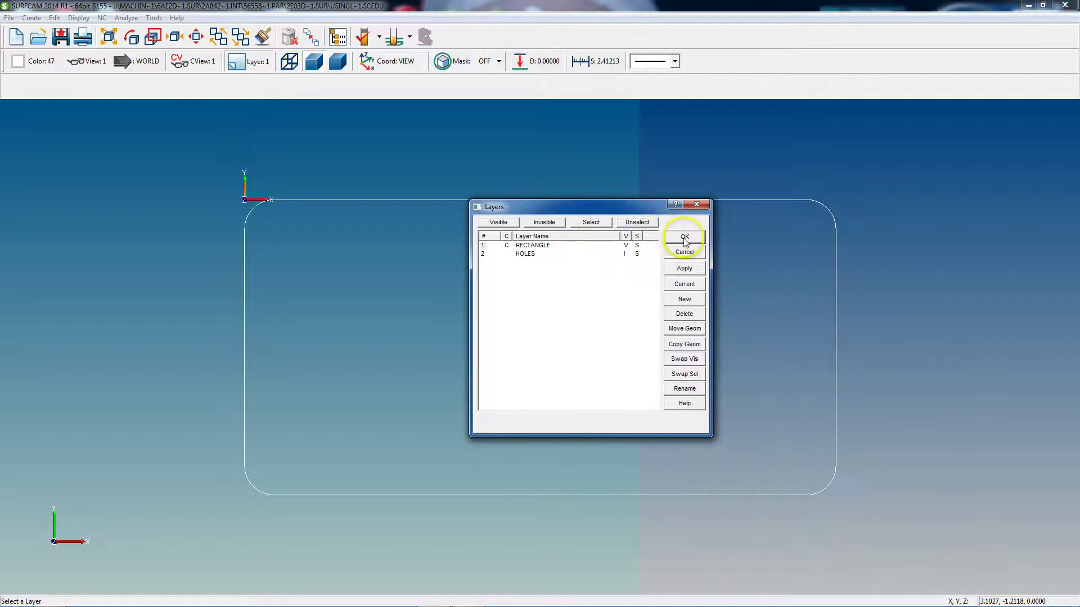
Step: Make the HOLES layer visible again alongside RECTANGLE and accept the layer settings
left_click(625, 255)
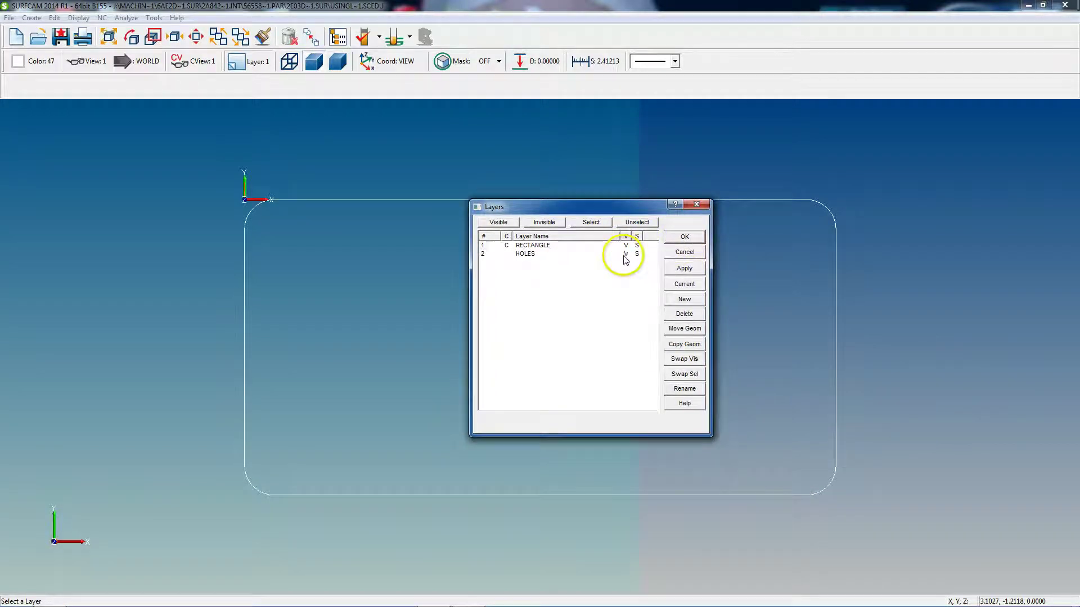
left_click(679, 240)
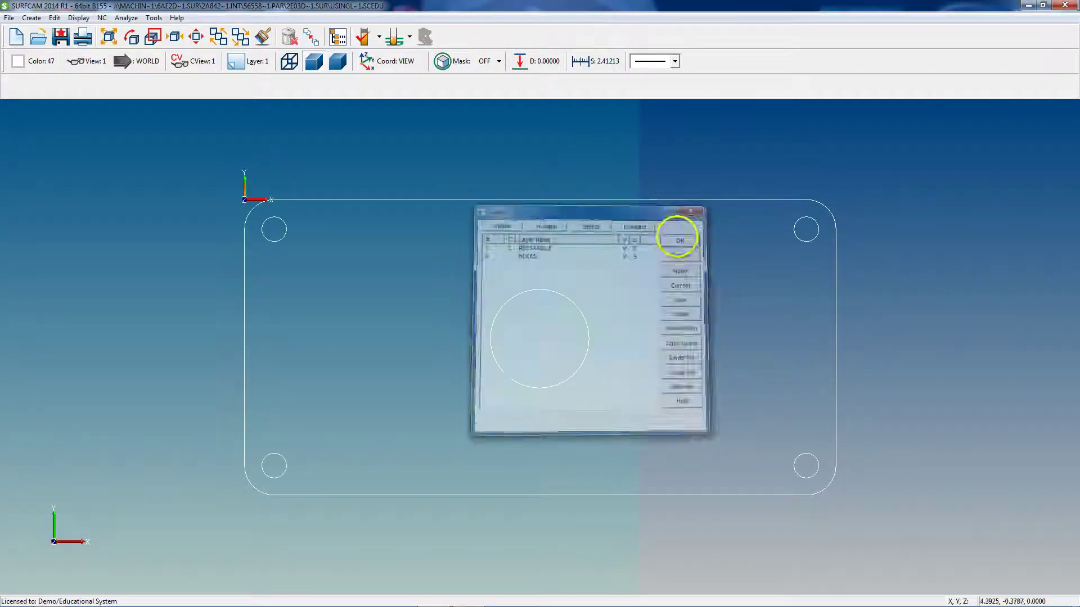
scroll(711, 316, "down", 1)
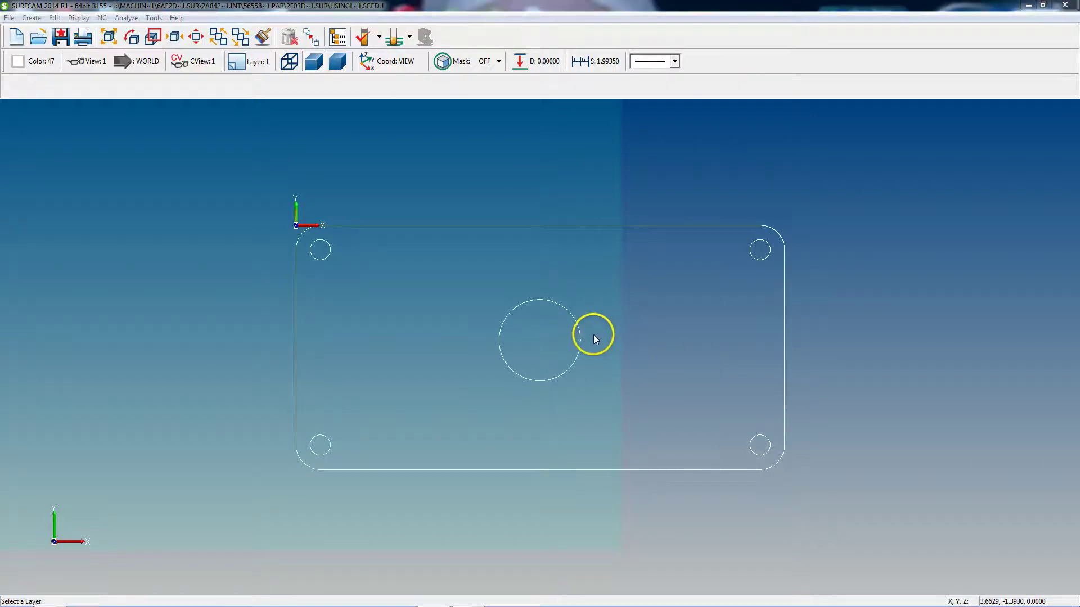
key("ctrl+l")
left_click(637, 254)
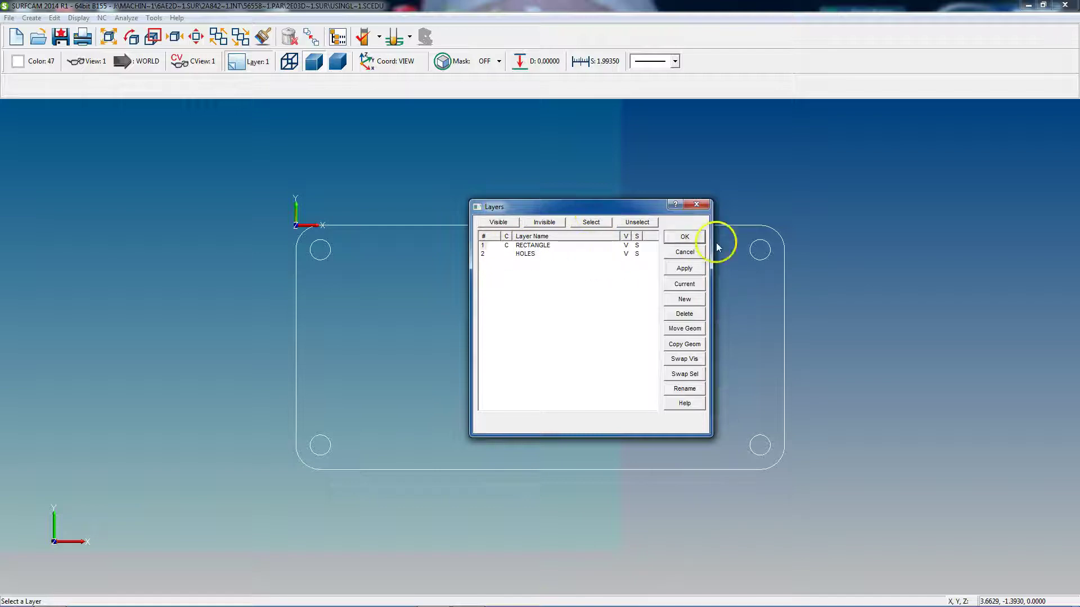
left_click(685, 238)
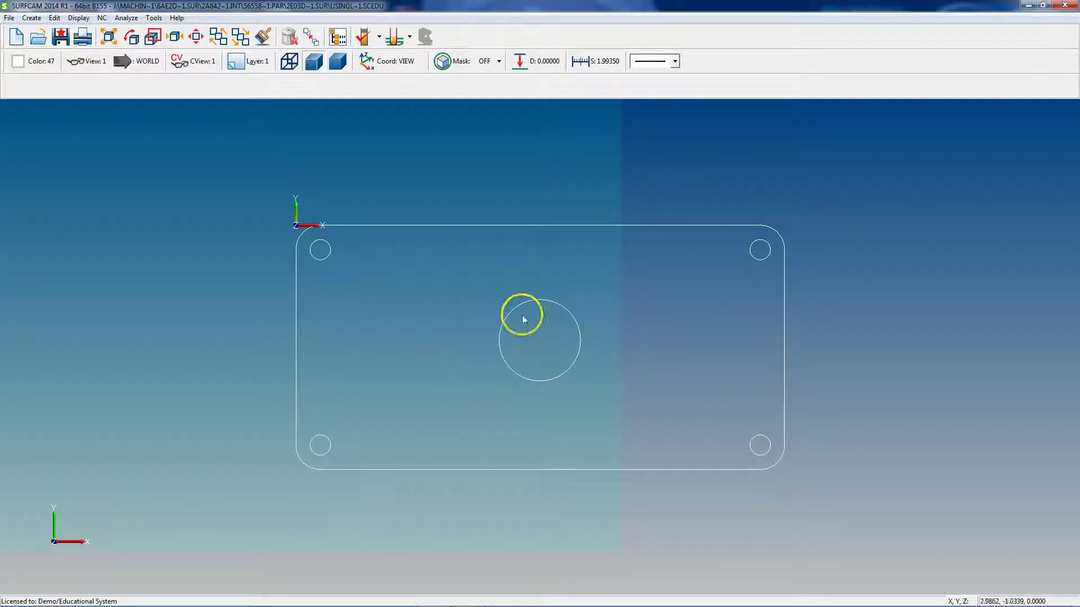
left_click_drag(412, 254, 404, 224)
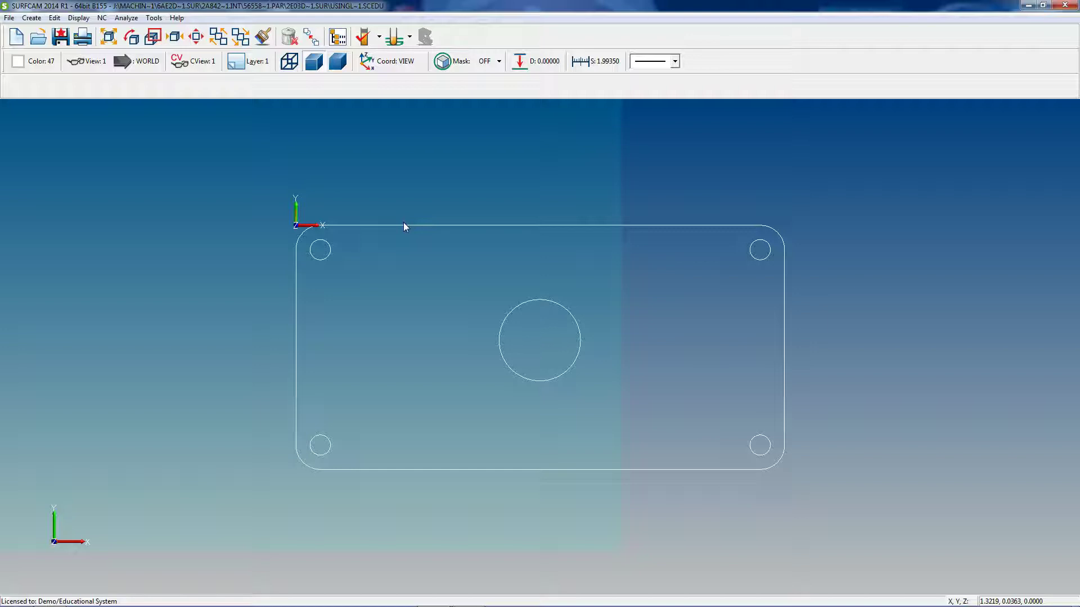
Step: Sketch four vertical lines across the rectangle, two on each side of the central circle, with the first pair at about X 1.03 and 1.83
key("alt+c")
key("l")
mouse_move(403, 227)
left_mouse_down()
mouse_move(386, 157)
mouse_move(434, 285)
mouse_move(373, 258)
mouse_move(380, 231)
left_mouse_up()
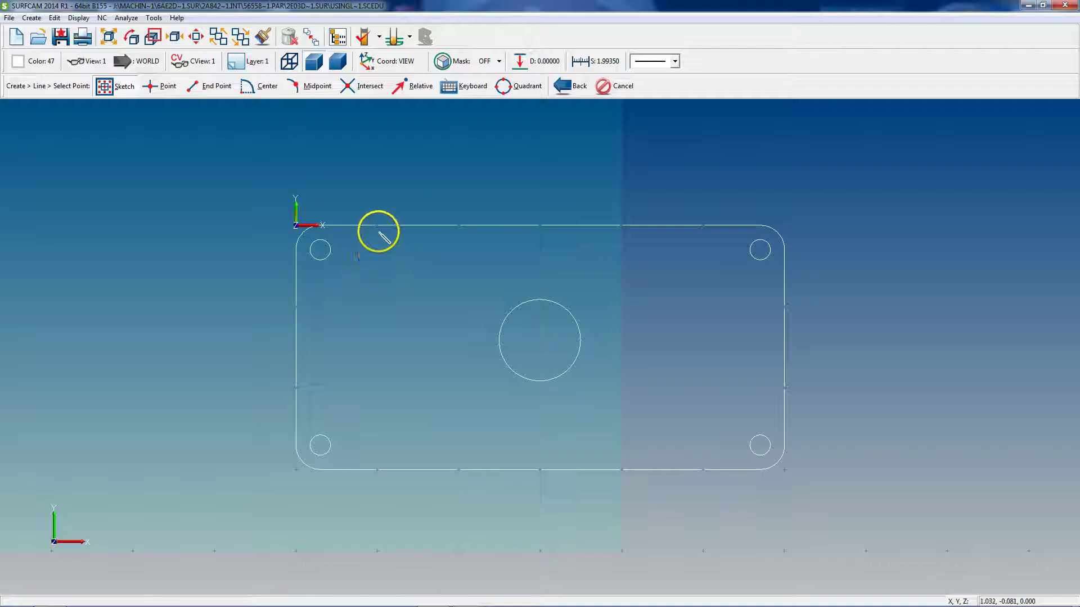
left_click(379, 229)
left_click(444, 231)
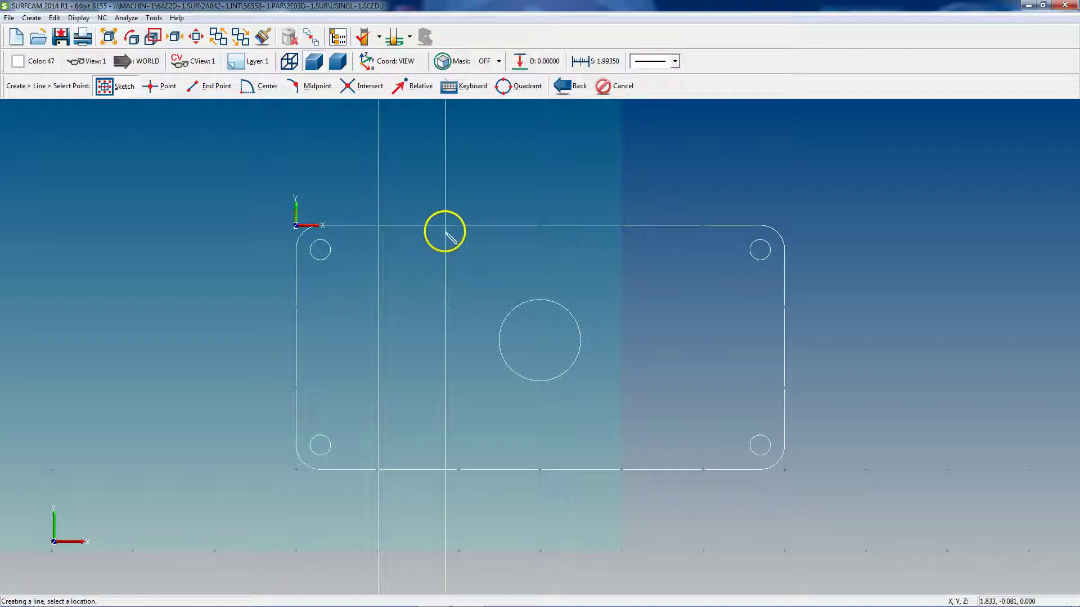
left_click(706, 227)
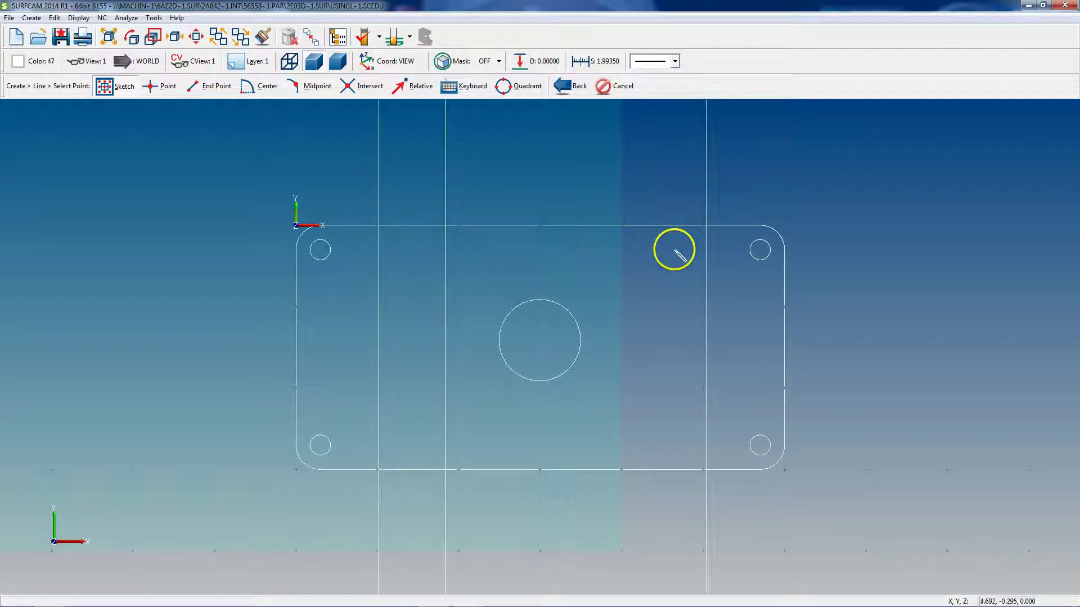
left_click(645, 227)
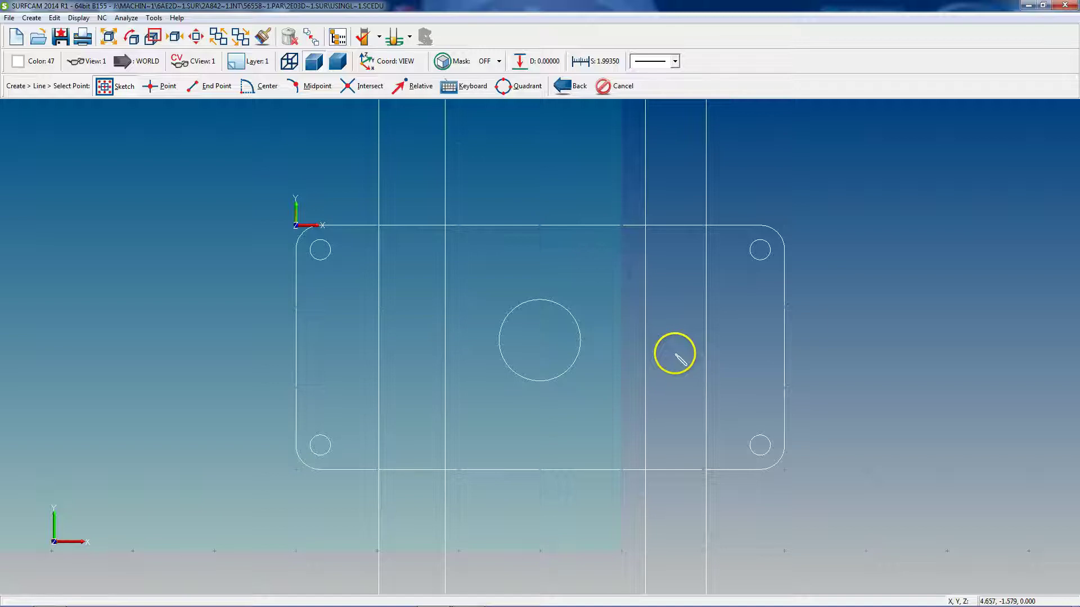
Step: Trim the ends of the four vertical lines that extend beyond the rectangle's upper and lower edges
key("Escape")
key("alt+e")
key("t")
left_click(377, 185)
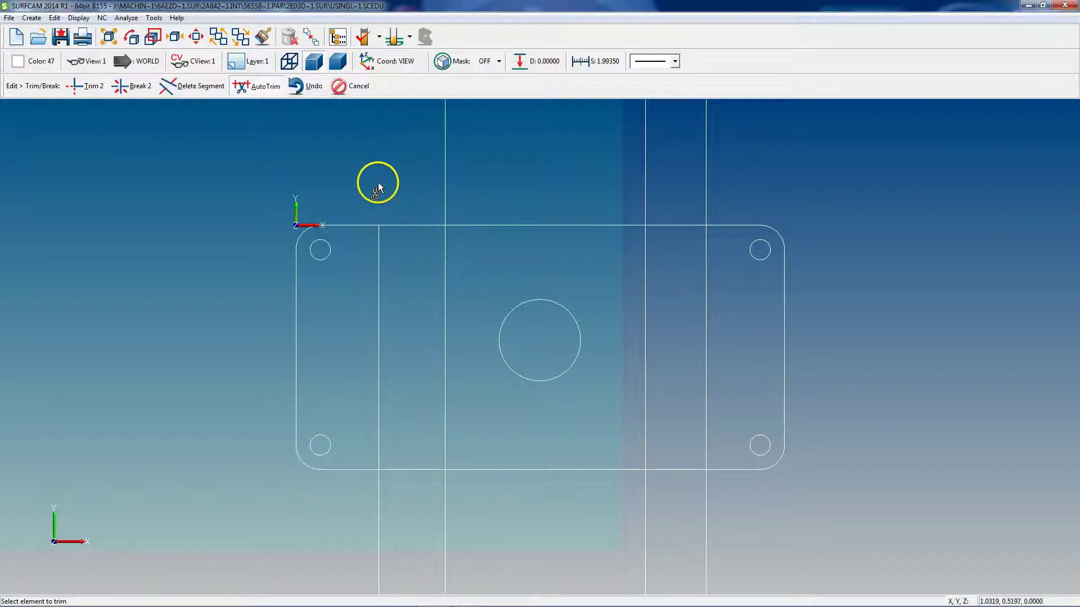
left_click(645, 184)
left_click(705, 187)
left_click(706, 504)
left_click(645, 509)
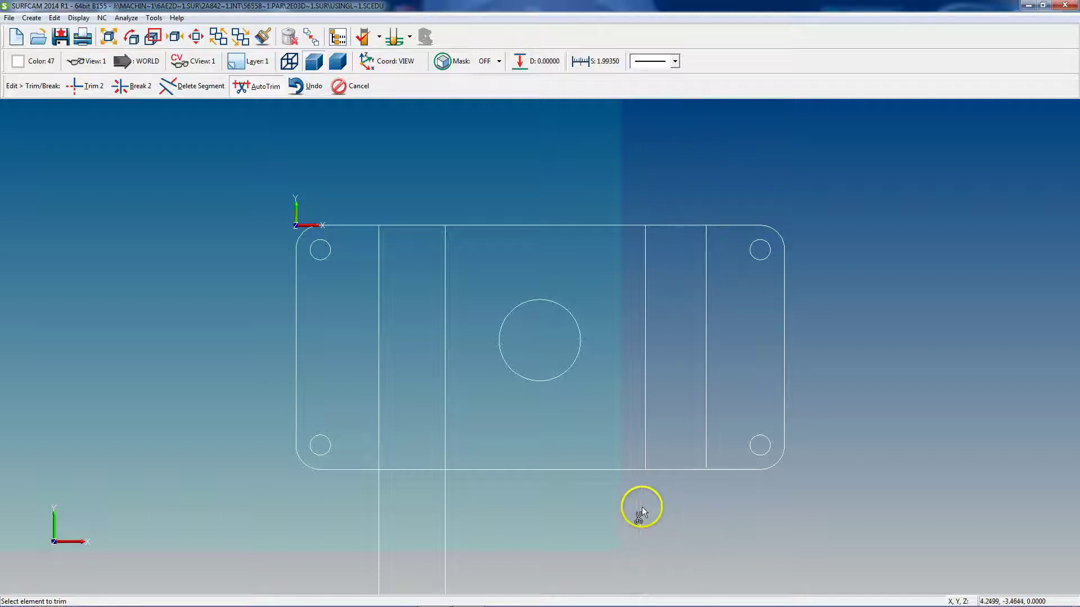
left_click(377, 527)
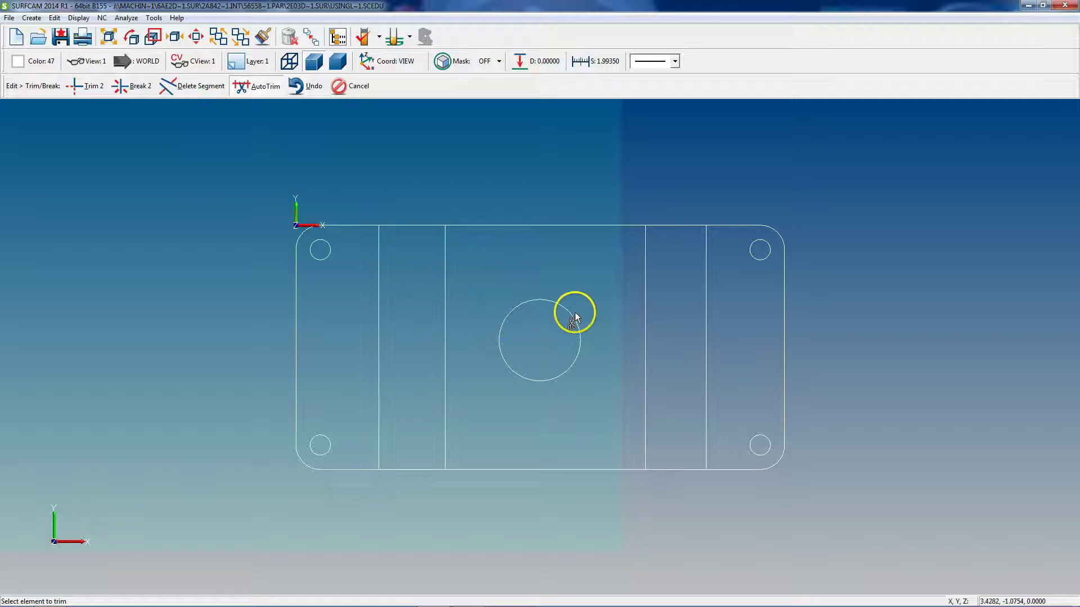
key("Escape")
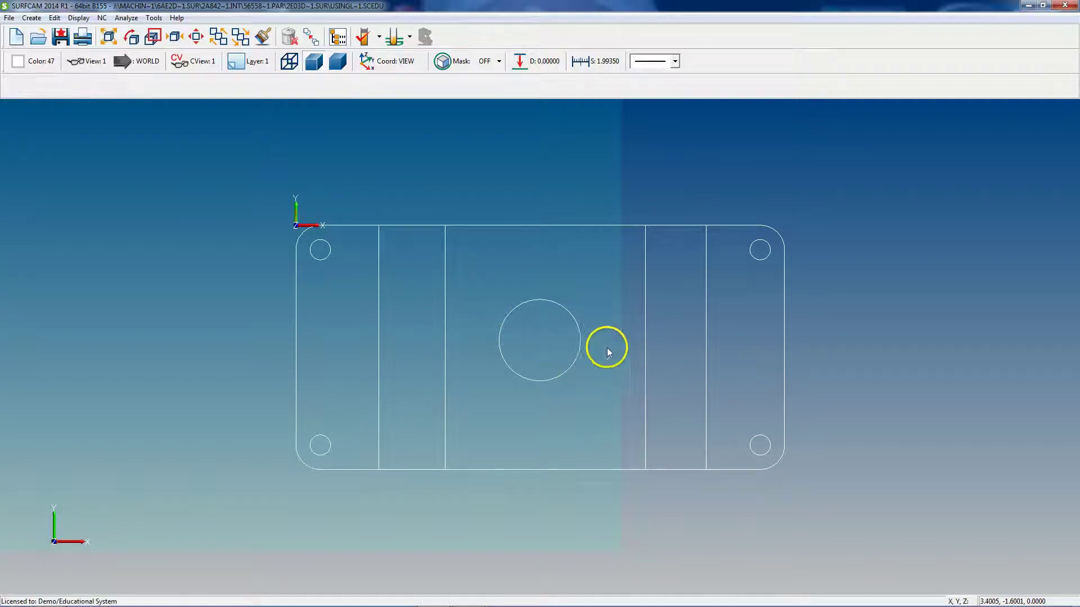
left_click(611, 280)
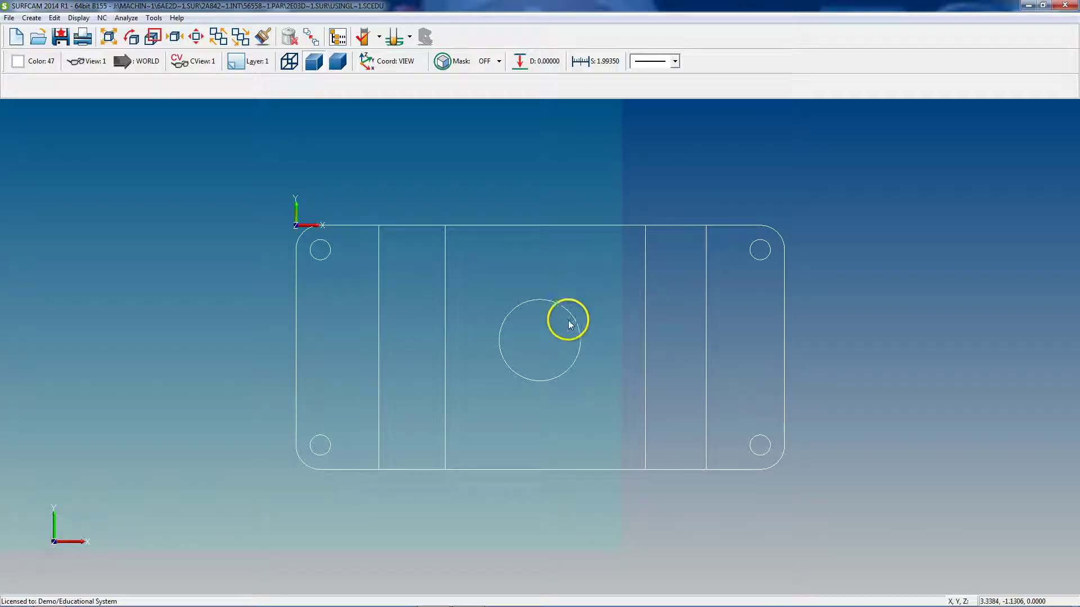
key("ctrl+l")
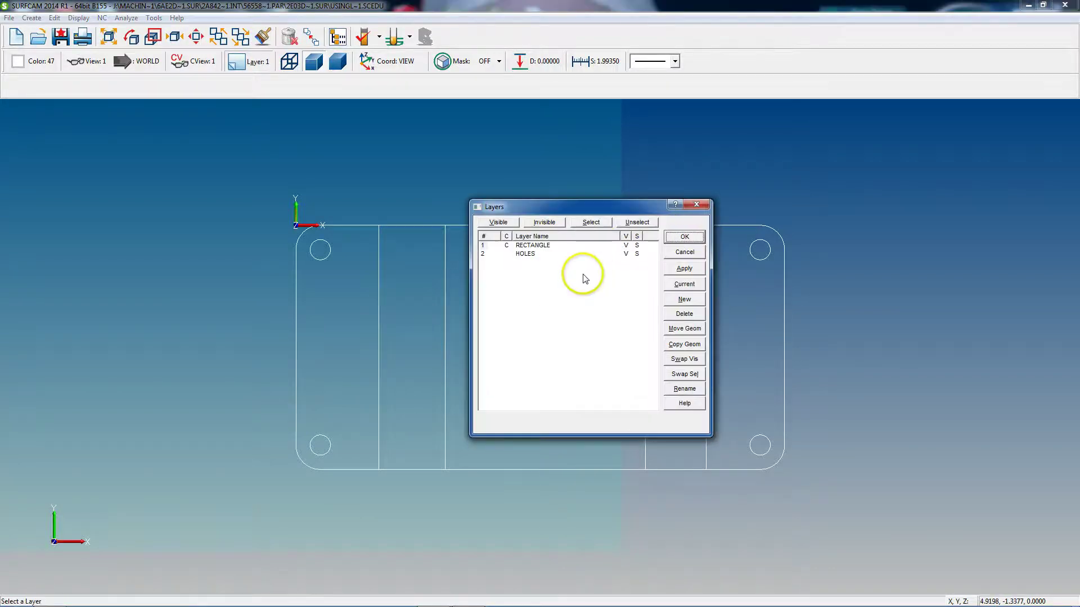
key("Return")
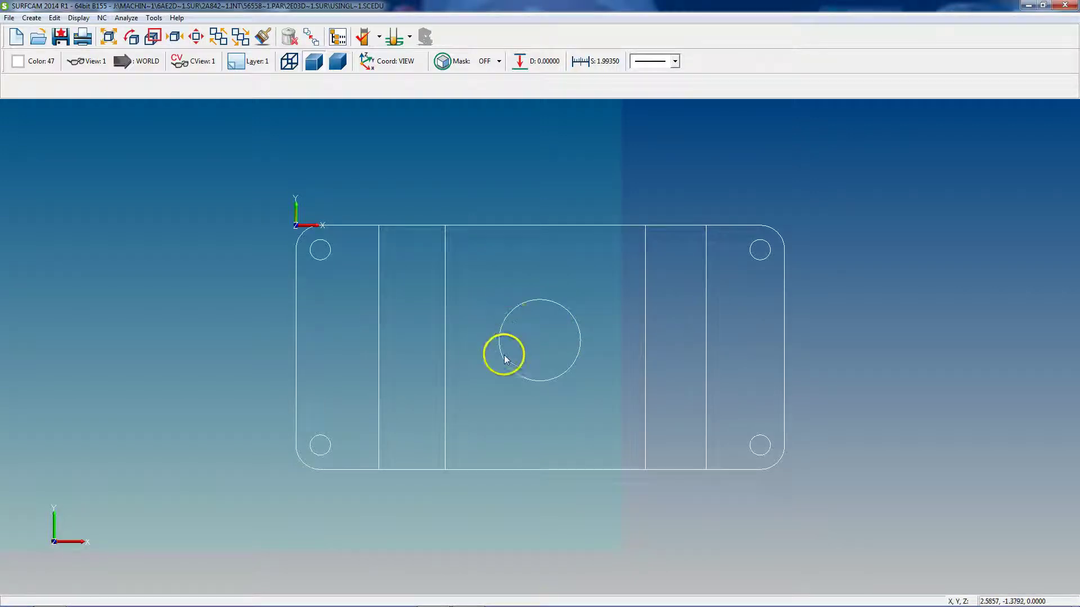
Step: Add a new layer named SLOTS with reference number 3, without making it current
left_click(523, 379)
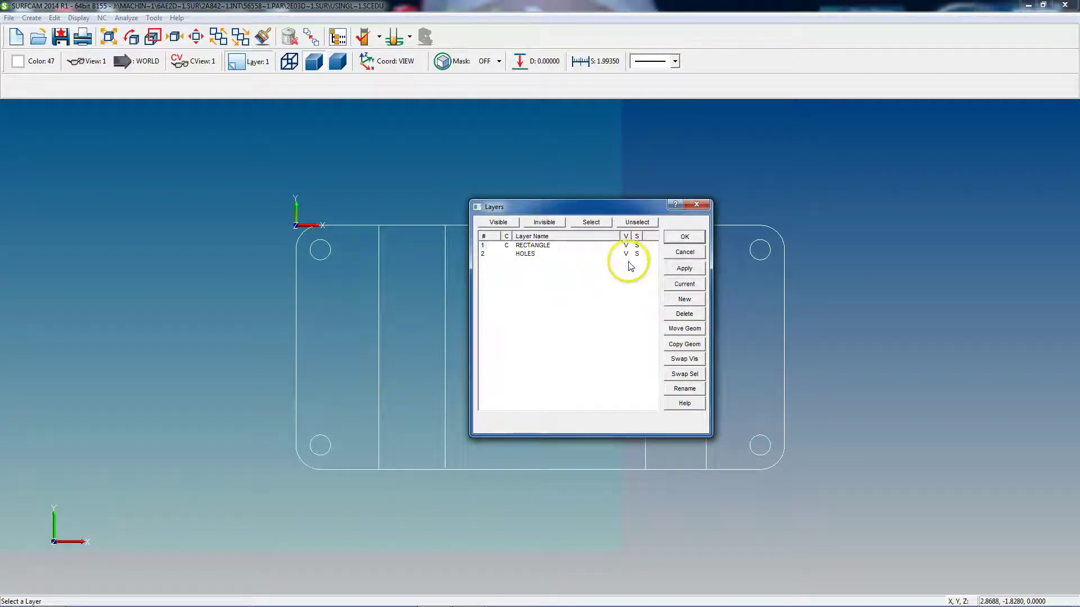
left_click(684, 299)
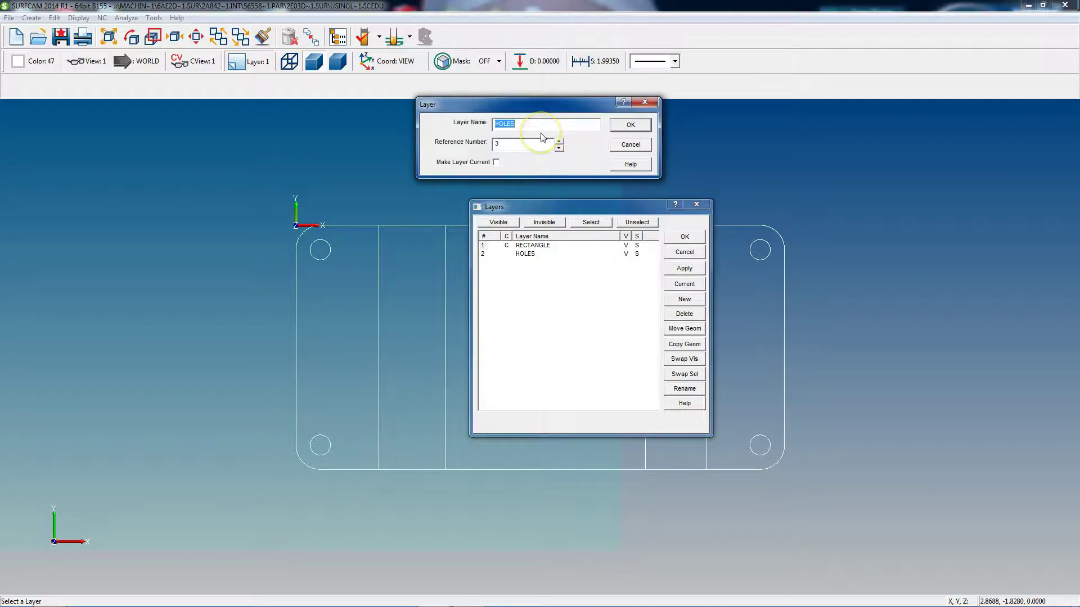
type("SLOTS")
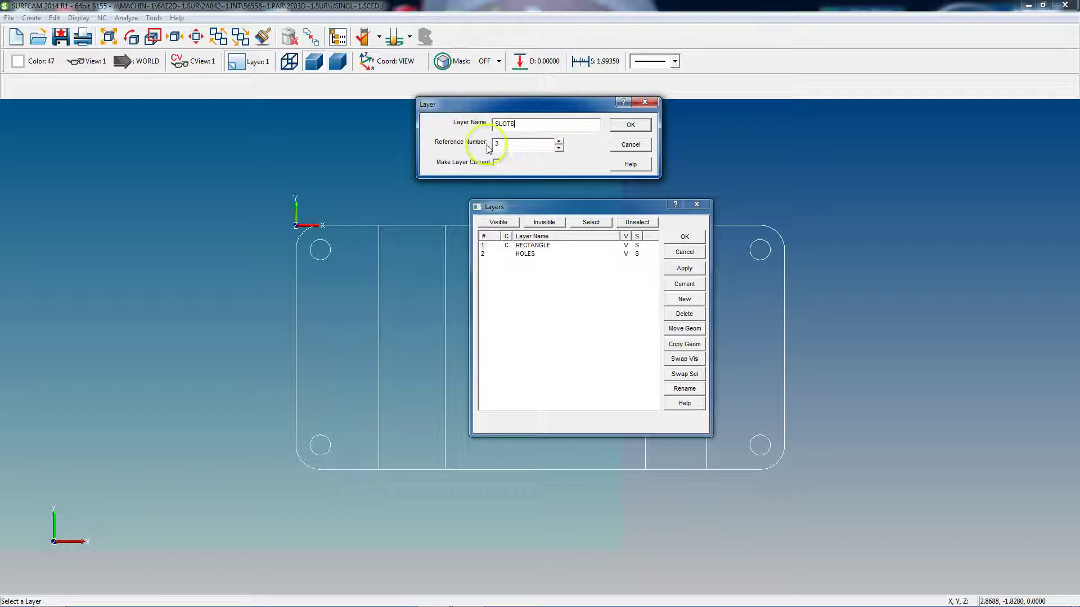
left_click(630, 125)
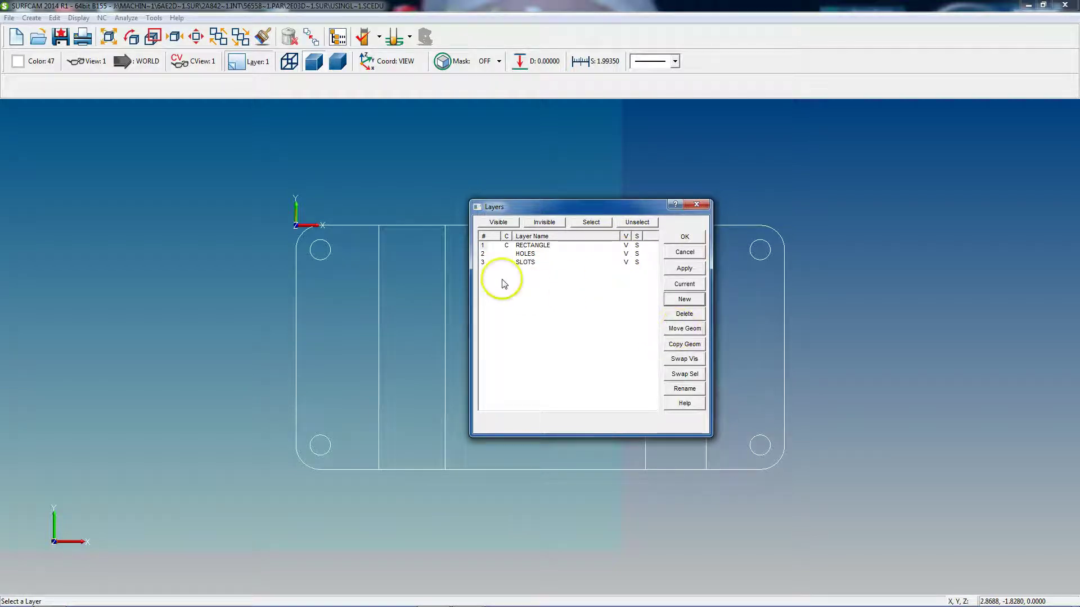
Step: Move the four vertical lines onto the SLOTS layer
left_click(482, 262)
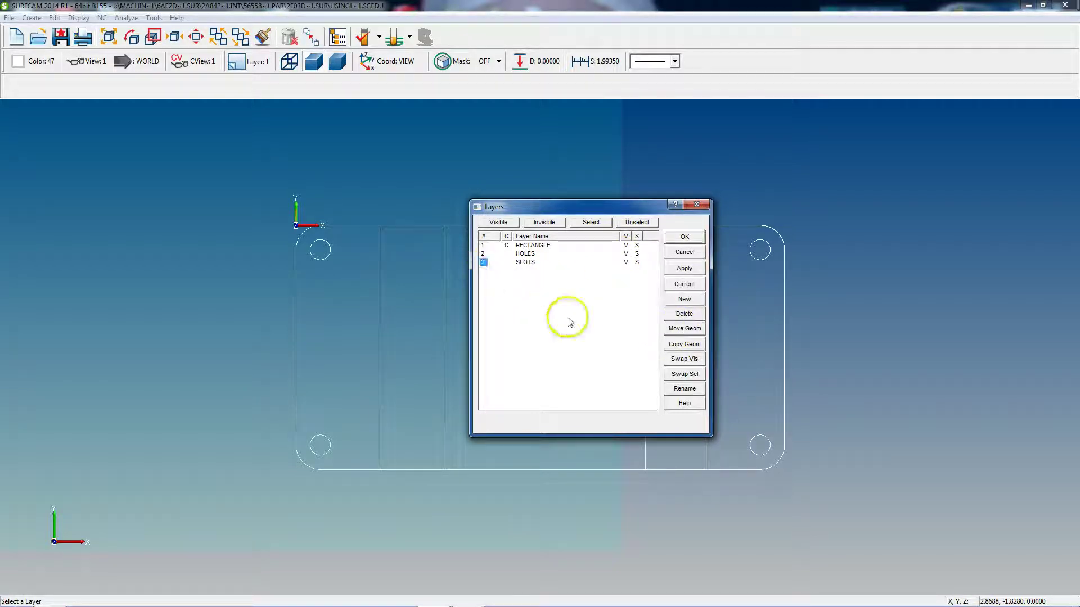
left_click(680, 332)
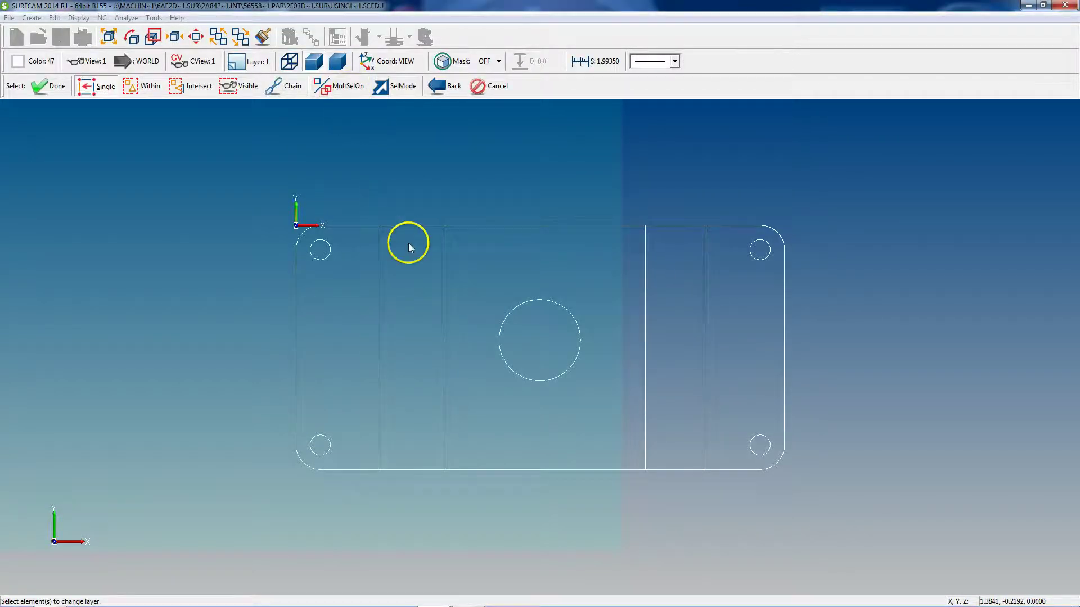
left_click(377, 341)
left_click(444, 302)
left_click(646, 305)
left_click(706, 311)
left_click(48, 87)
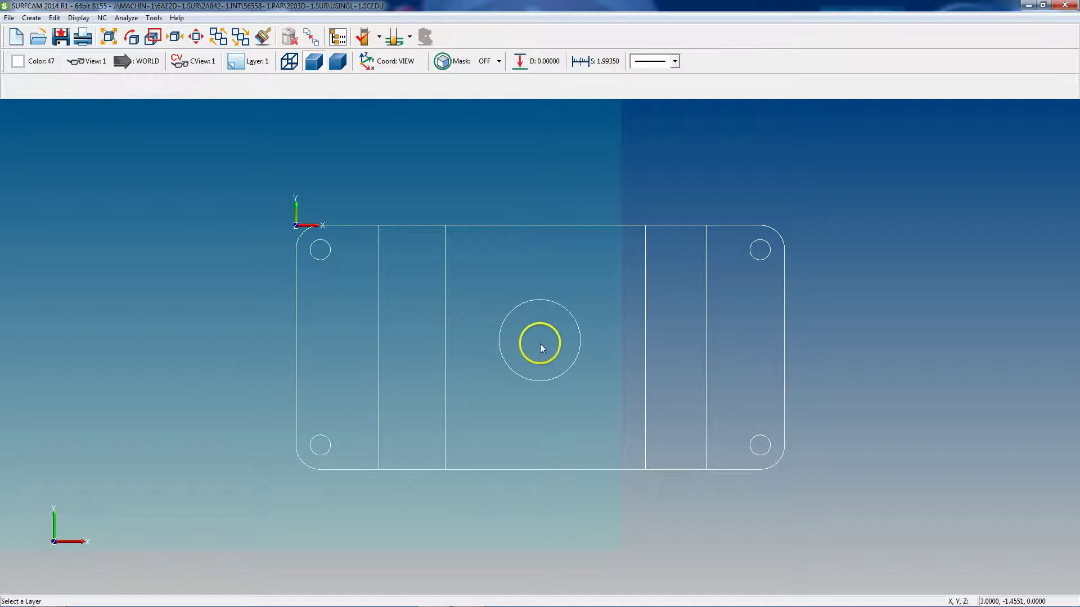
Step: Make SLOTS the current layer, hide the RECTANGLE and HOLES layers, apply the changes and move the layer manager clear of the geometry
left_click(506, 262)
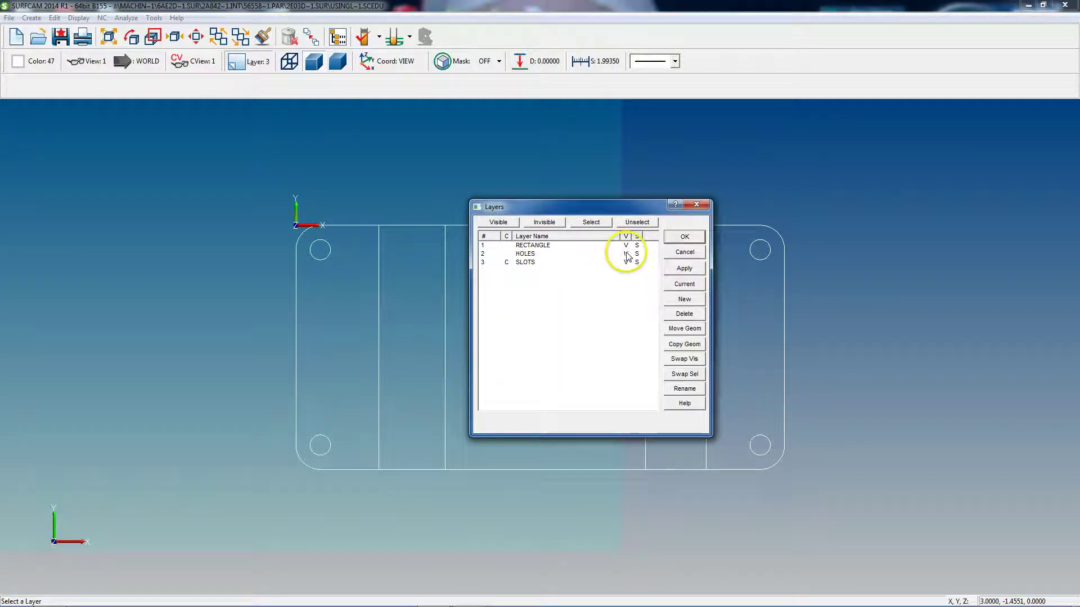
left_click(692, 269)
left_click_drag(654, 207, 948, 166)
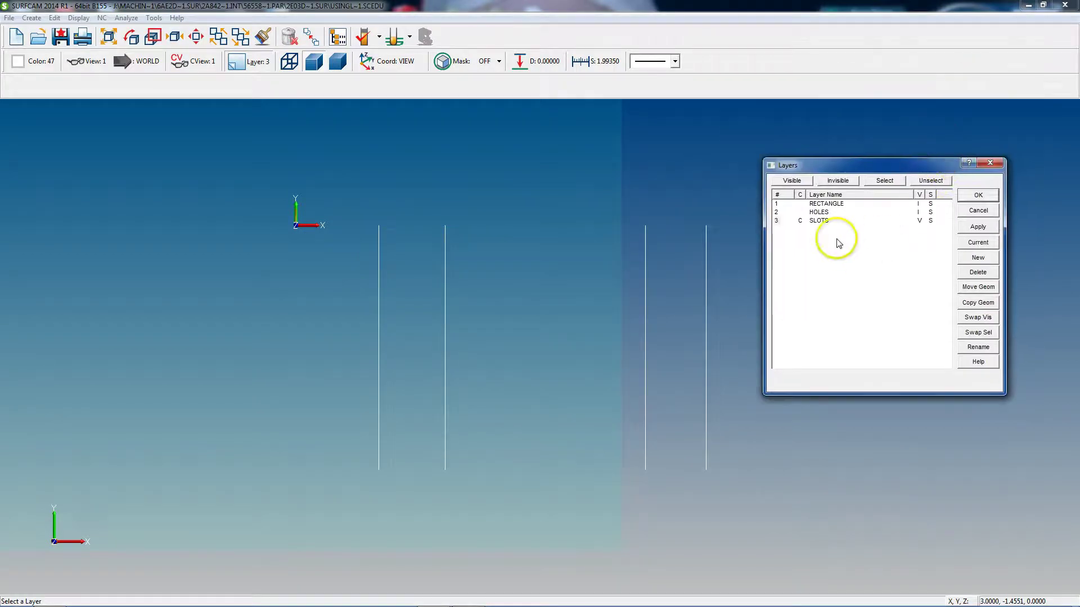
Step: Make RECTANGLE current and visible, show HOLES and hide SLOTS, applying the changes and repositioning the layer manager
left_click(919, 203)
left_click(919, 212)
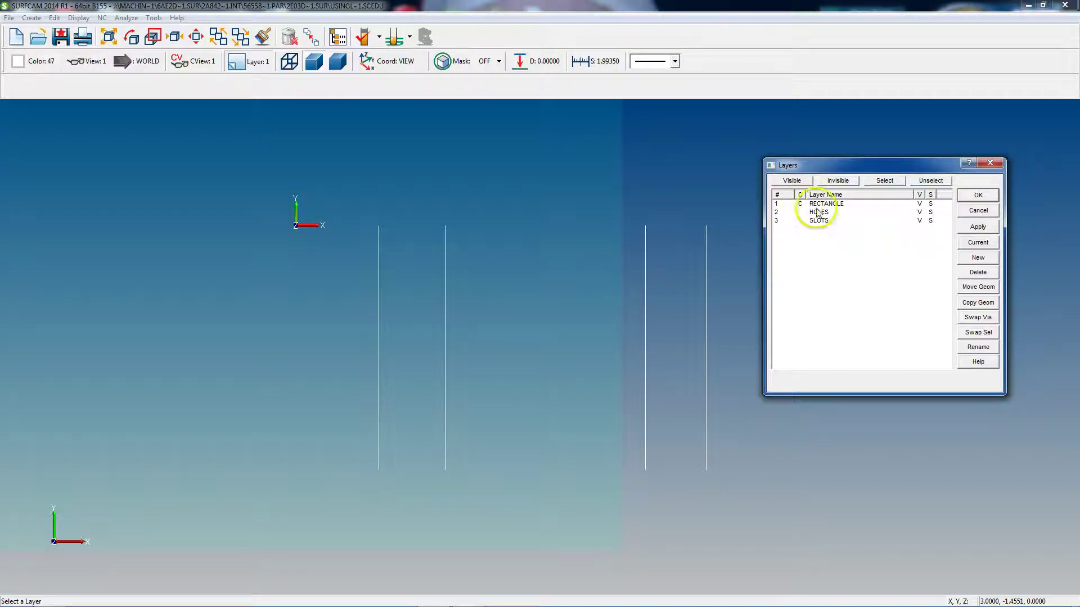
left_click(918, 221)
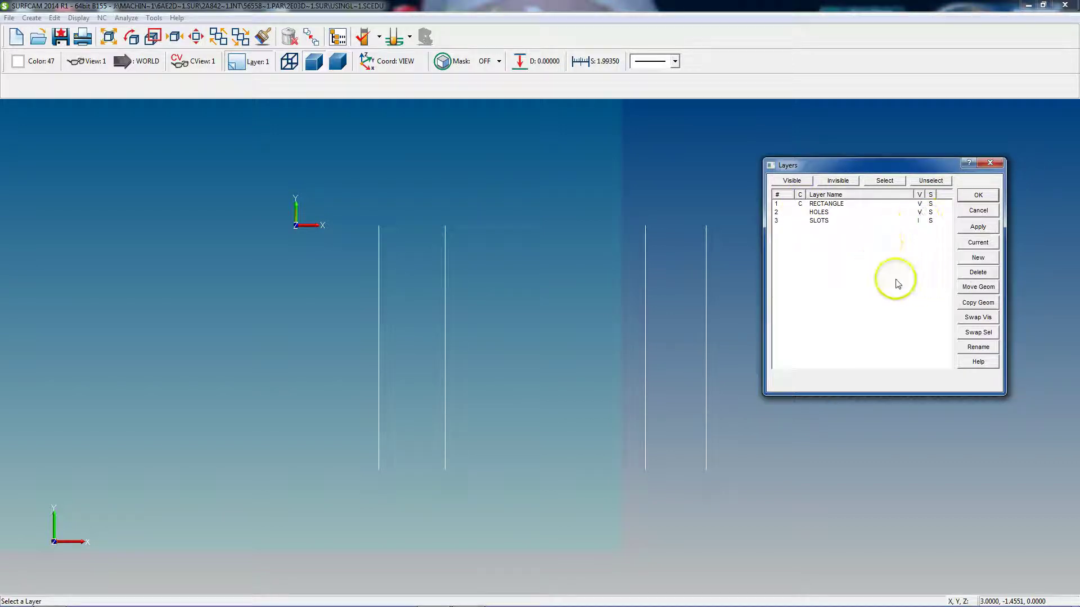
left_click(973, 232)
left_click_drag(853, 162, 941, 133)
left_click_drag(918, 175, 650, 265)
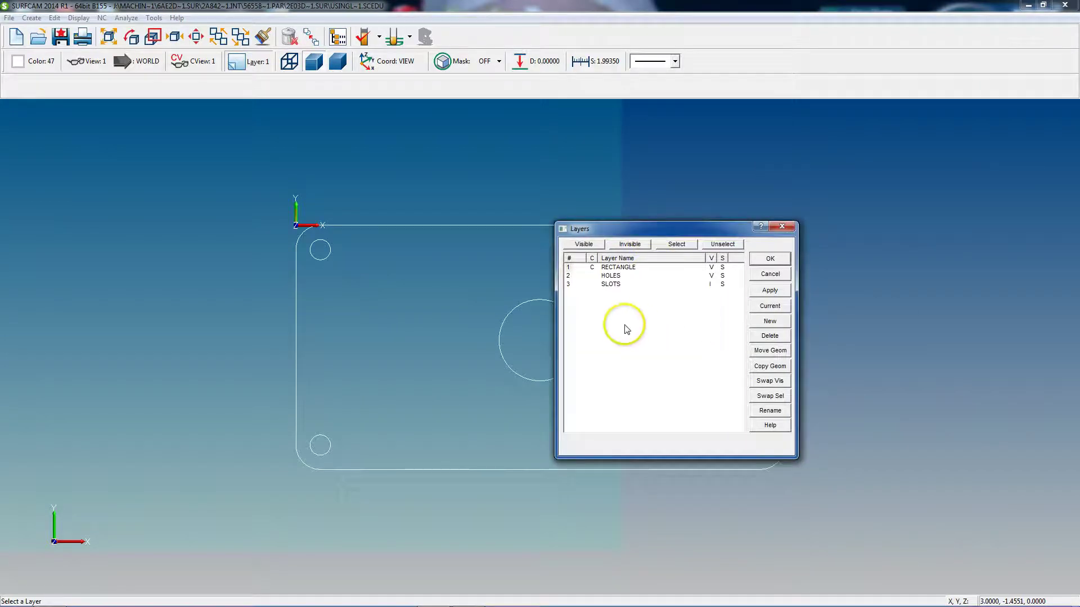
Step: Swap the layers' visibility back and forth, ending with only SLOTS visible, and make SLOTS the current layer
left_click(709, 283)
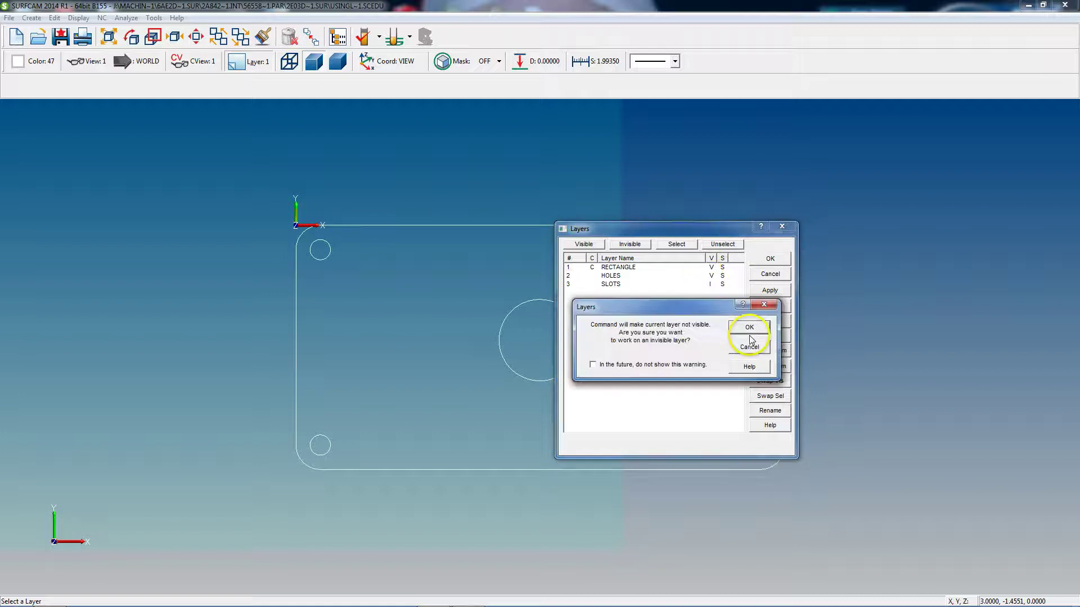
left_click(750, 328)
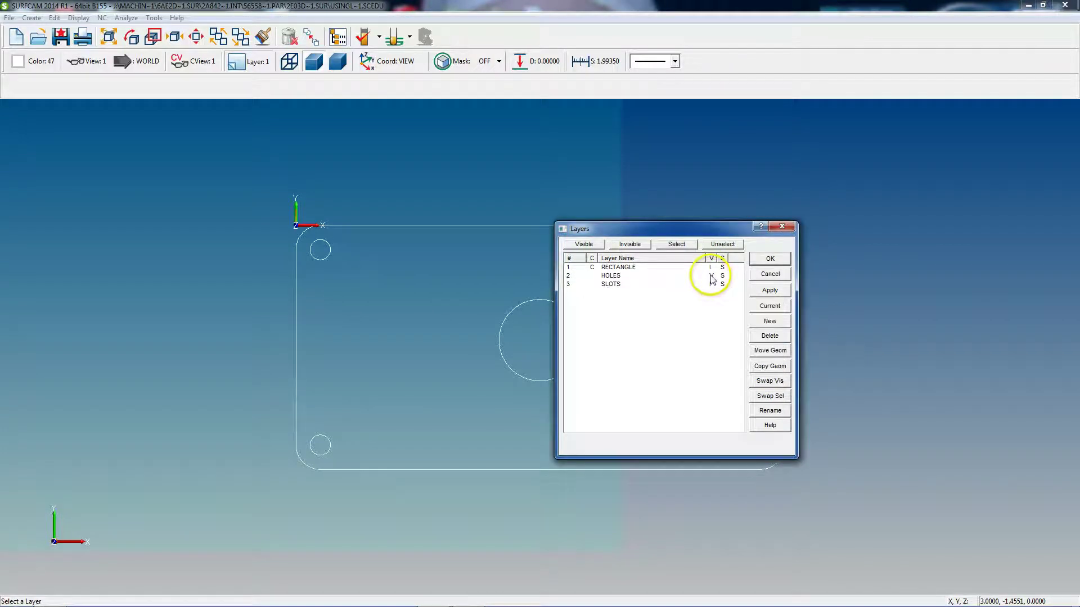
left_click(773, 384)
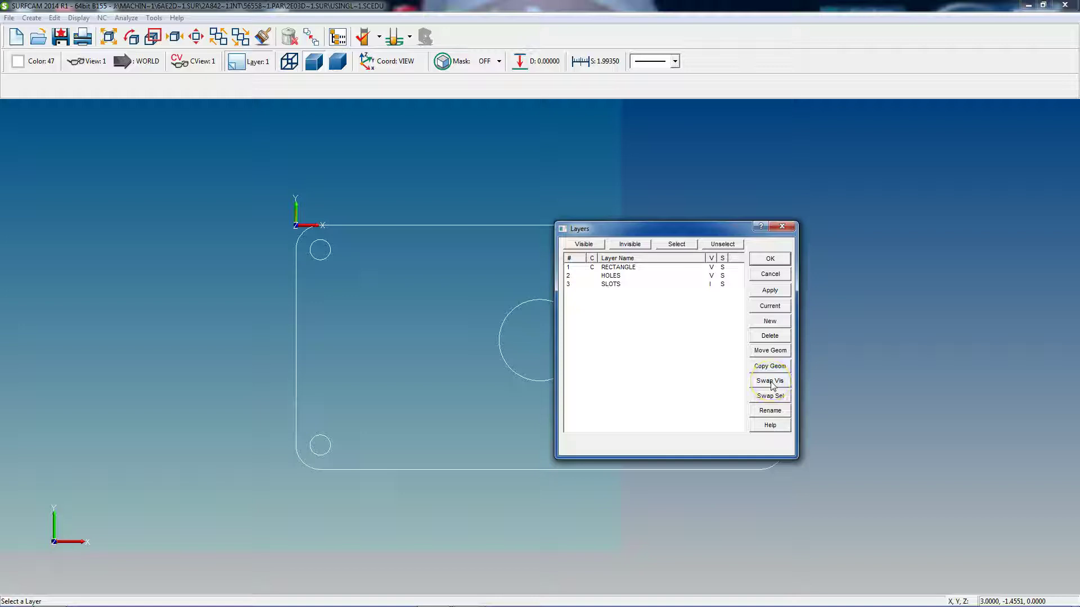
left_click(770, 382)
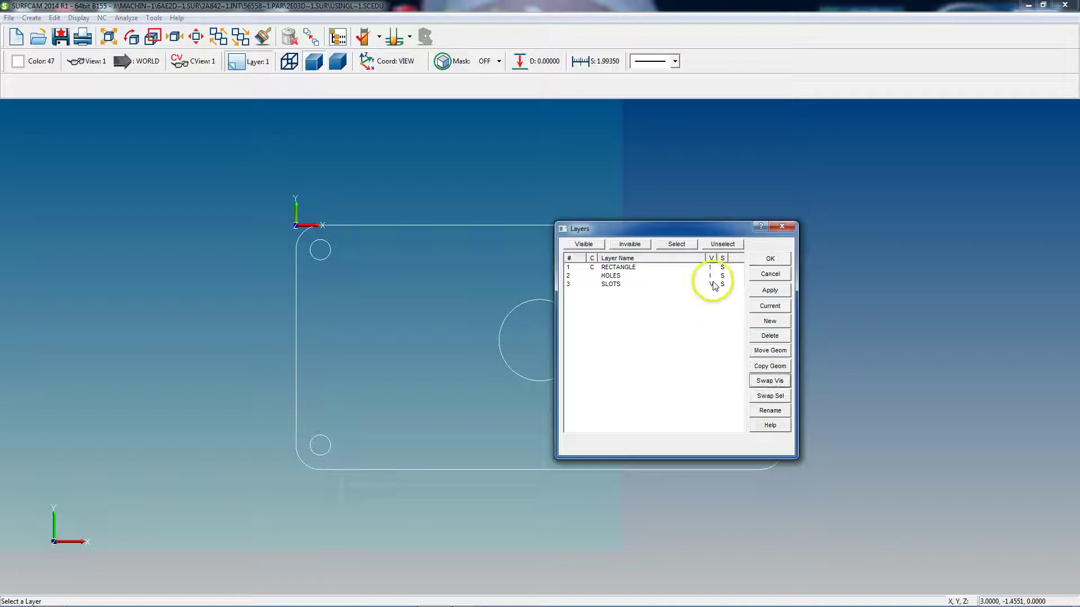
left_click(592, 284)
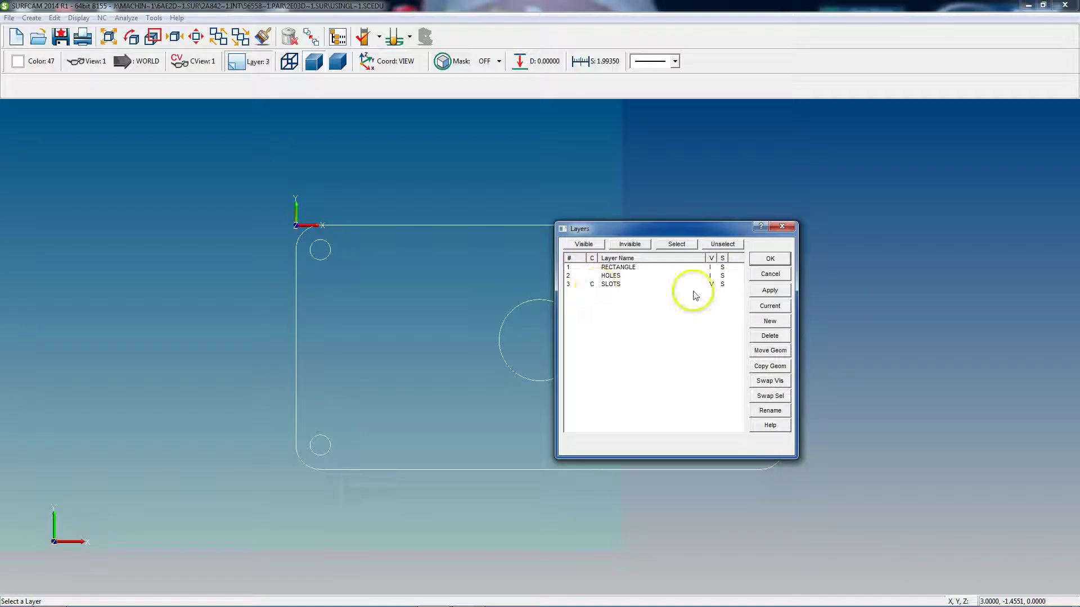
Step: Try swapping the selectability of the layers and swap it back
left_click(772, 396)
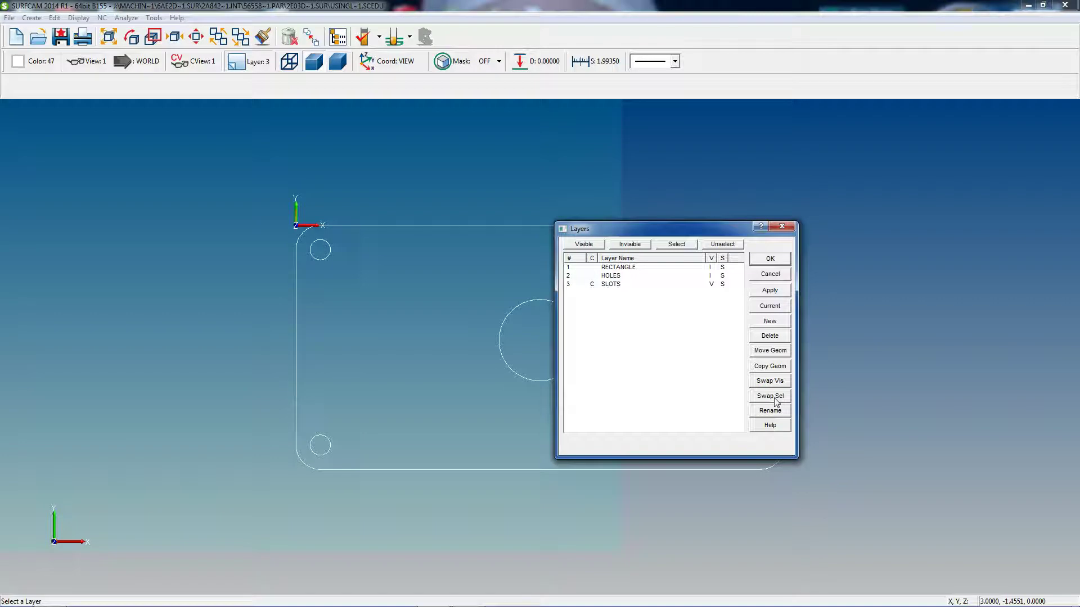
left_click(774, 399)
left_click(771, 397)
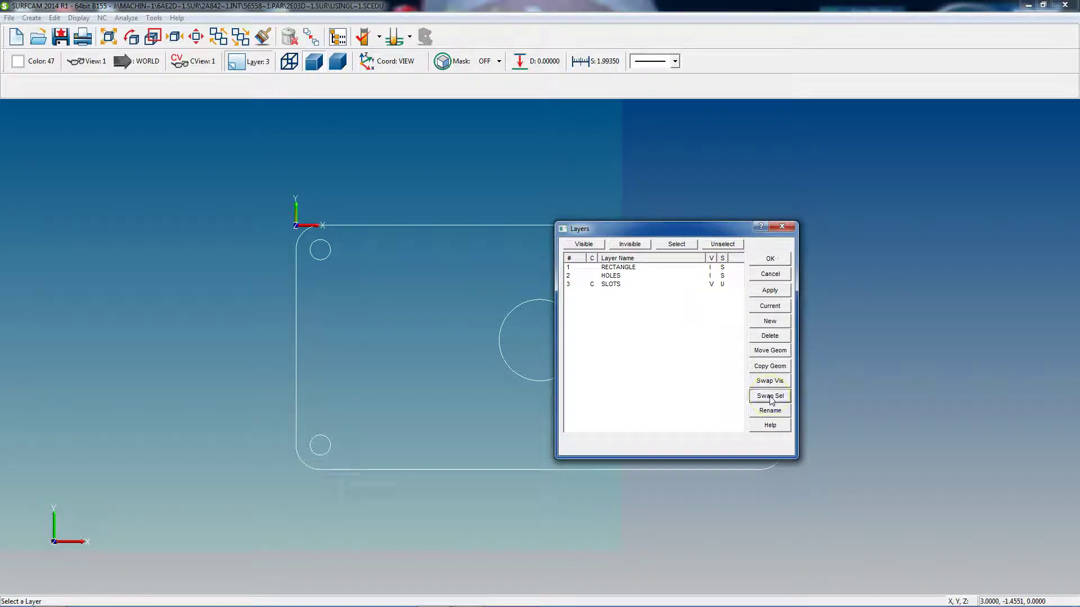
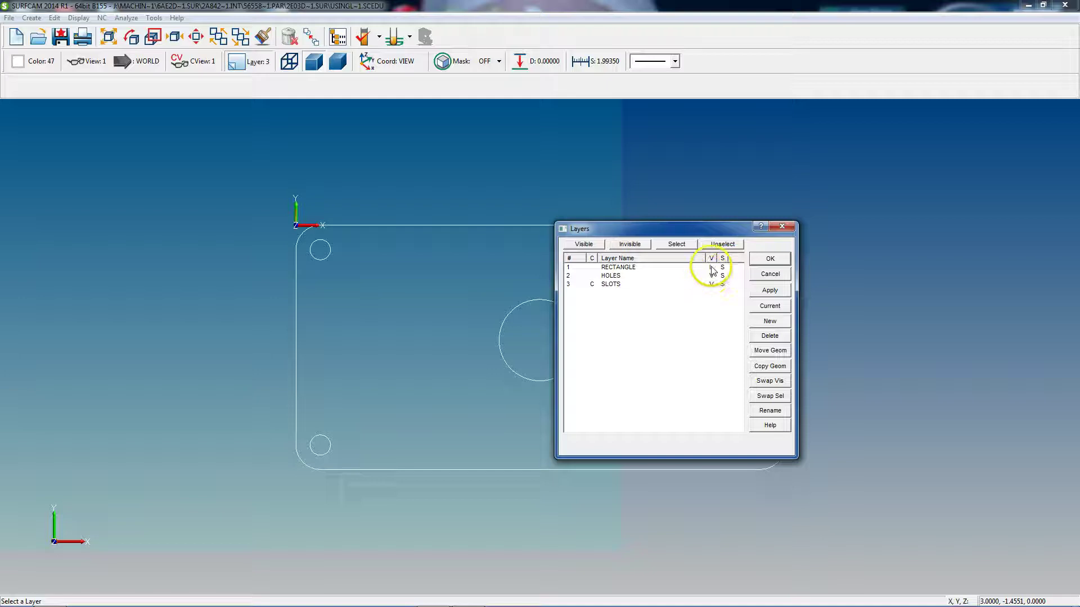
Step: Add a new layer named ENTIRE PART with reference number 4, without making it current
left_click(769, 321)
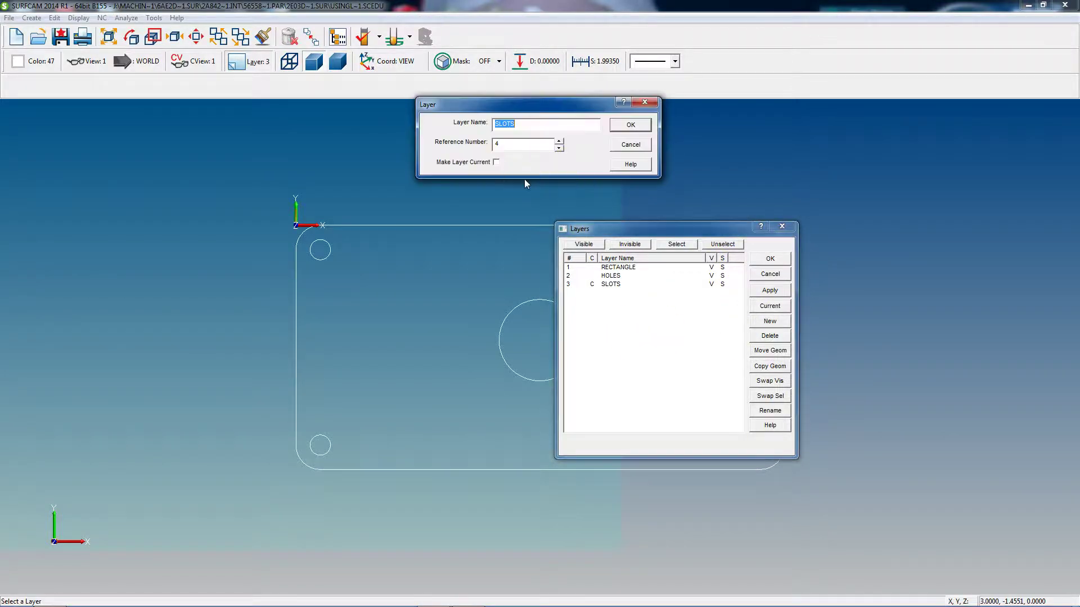
type("ENTIRE PART")
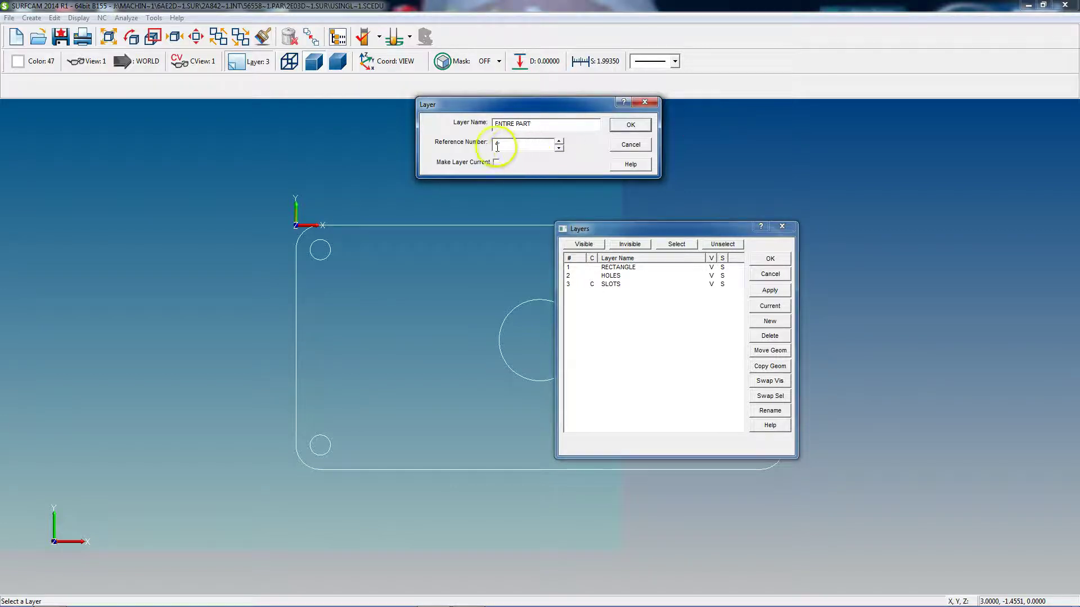
left_click(631, 129)
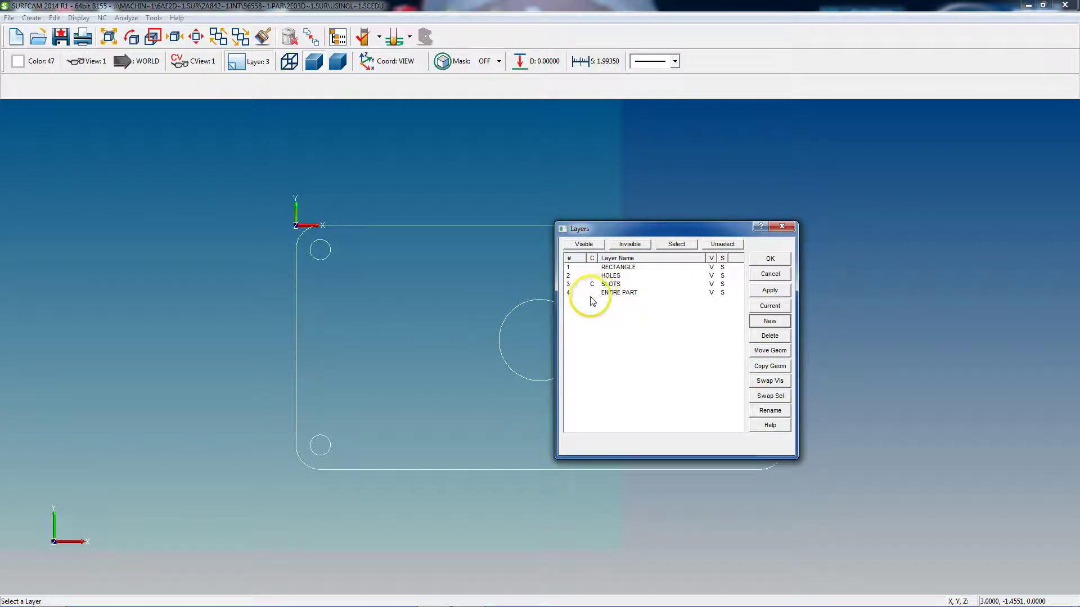
Step: Copy all visible geometry of the plate onto the ENTIRE PART layer
left_click(570, 293)
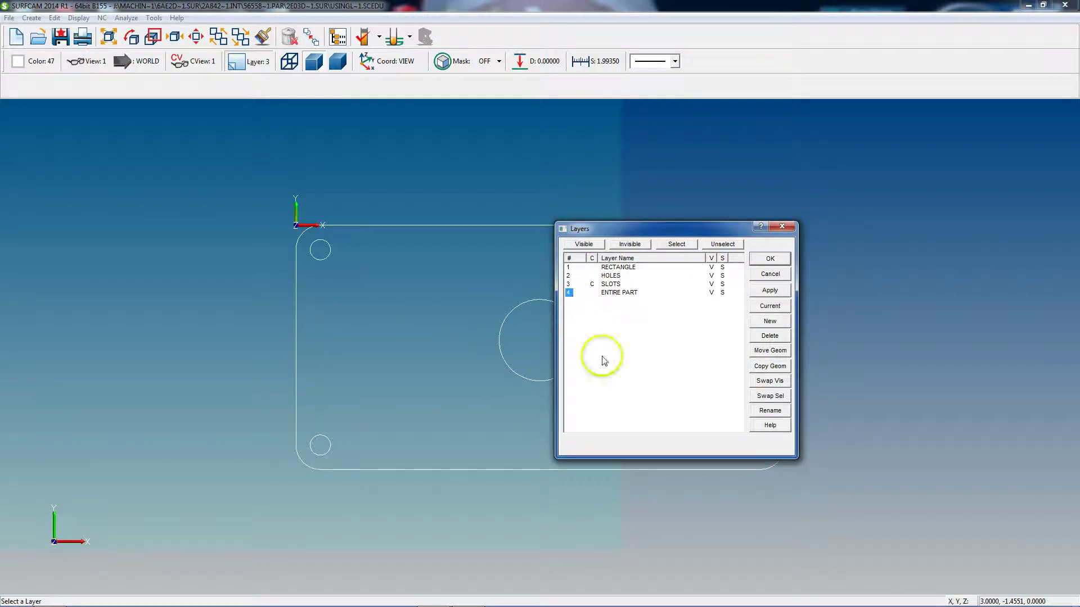
left_click(767, 369)
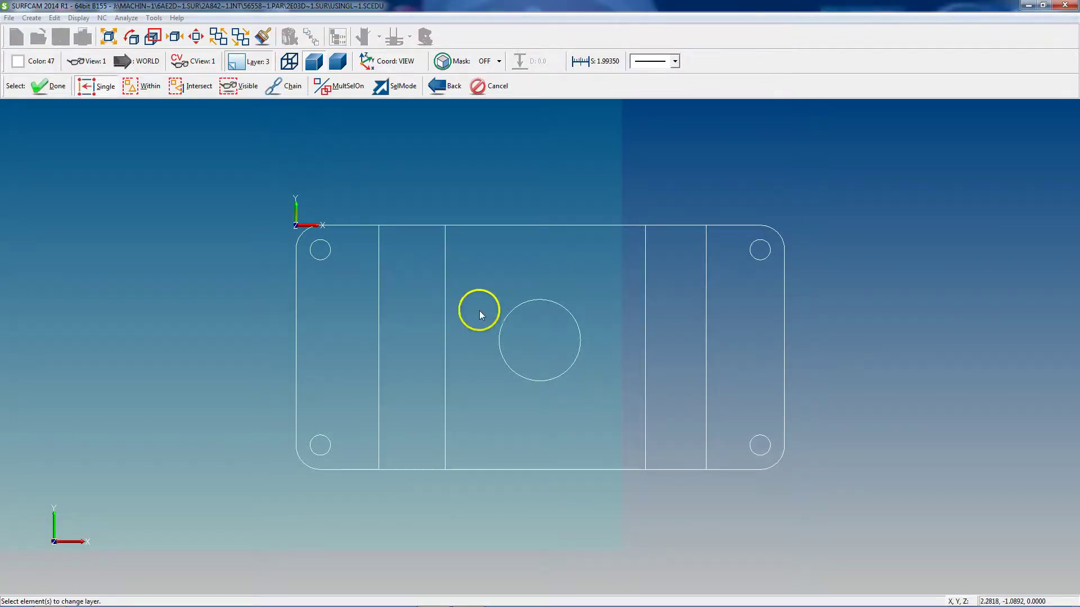
scroll(481, 314, "down", 1)
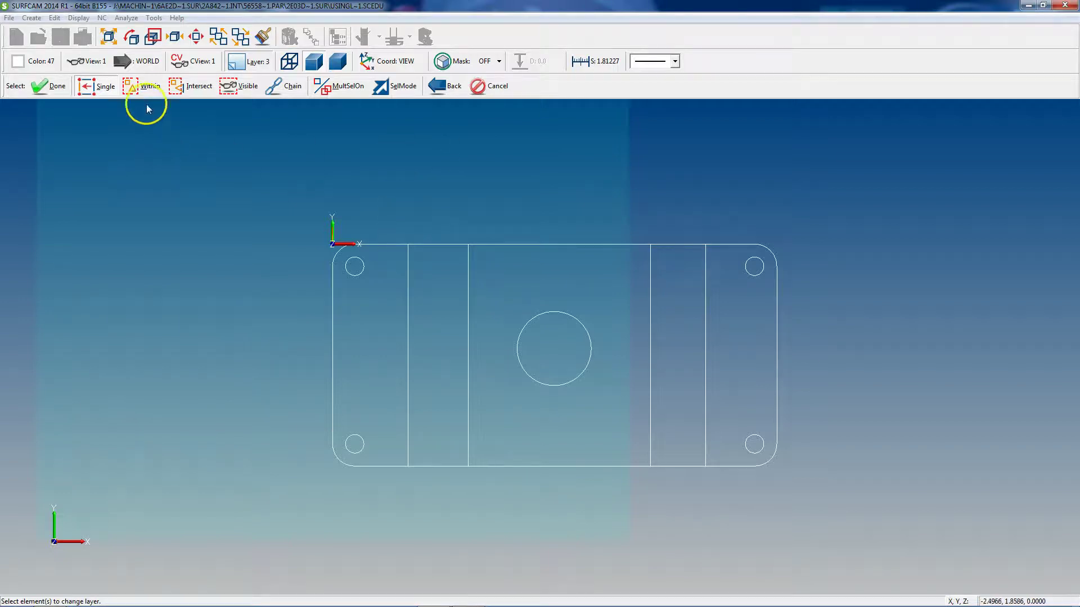
left_click(145, 86)
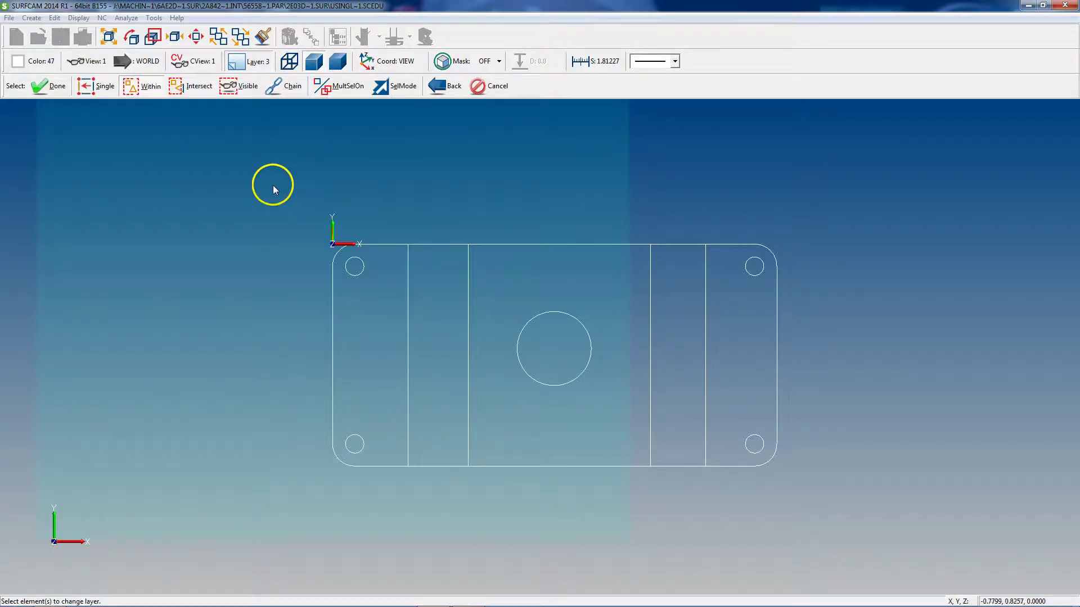
left_click(274, 186)
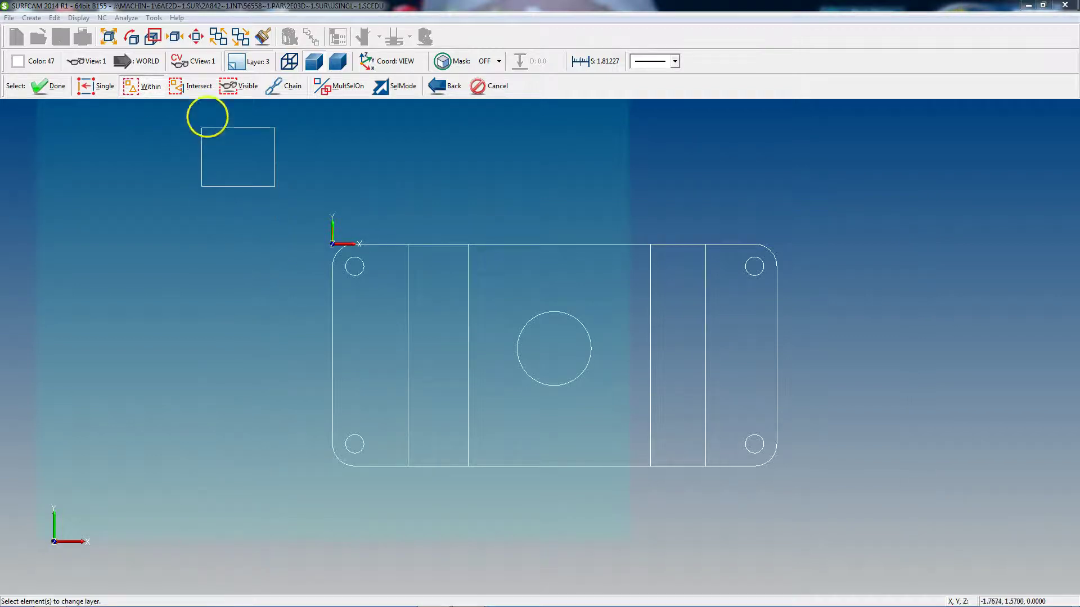
left_click(241, 86)
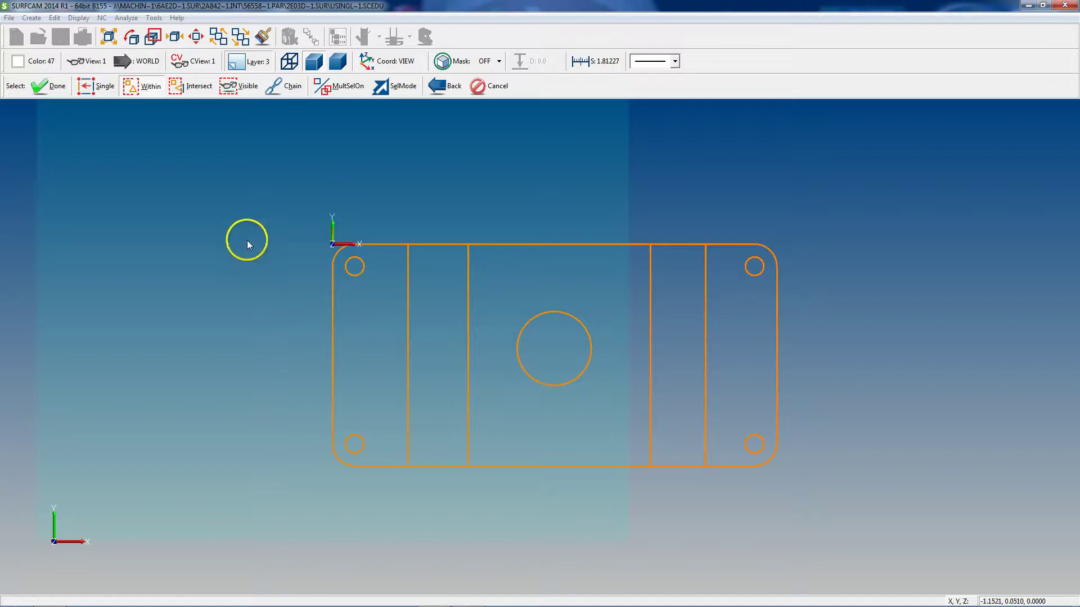
left_click(48, 87)
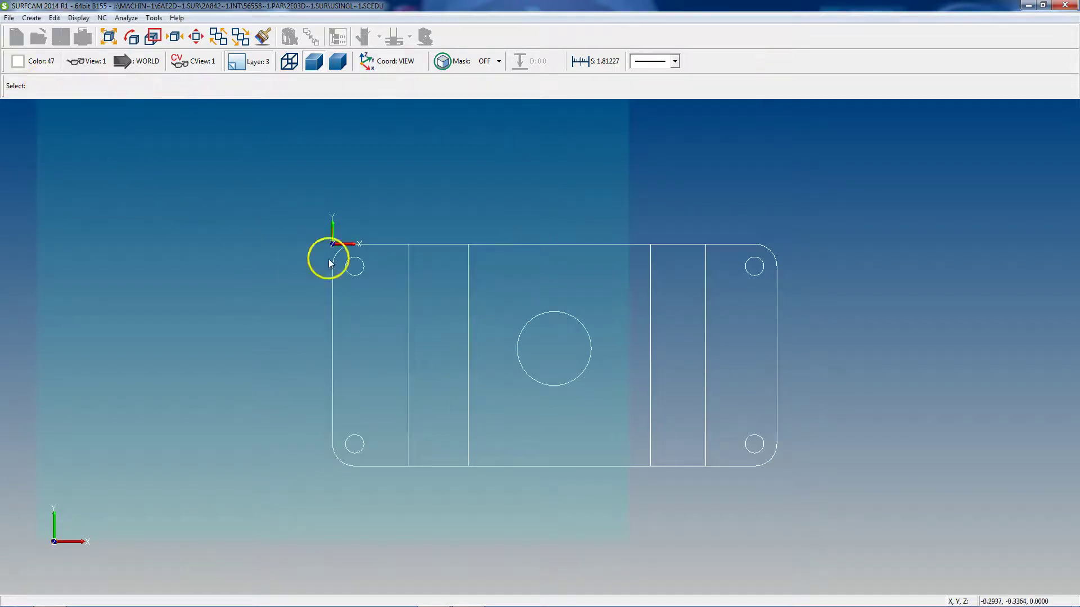
Step: Make ENTIRE PART current, hide RECTANGLE, HOLES and SLOTS, apply the changes and move the layer manager clear of the plate
left_click(247, 60)
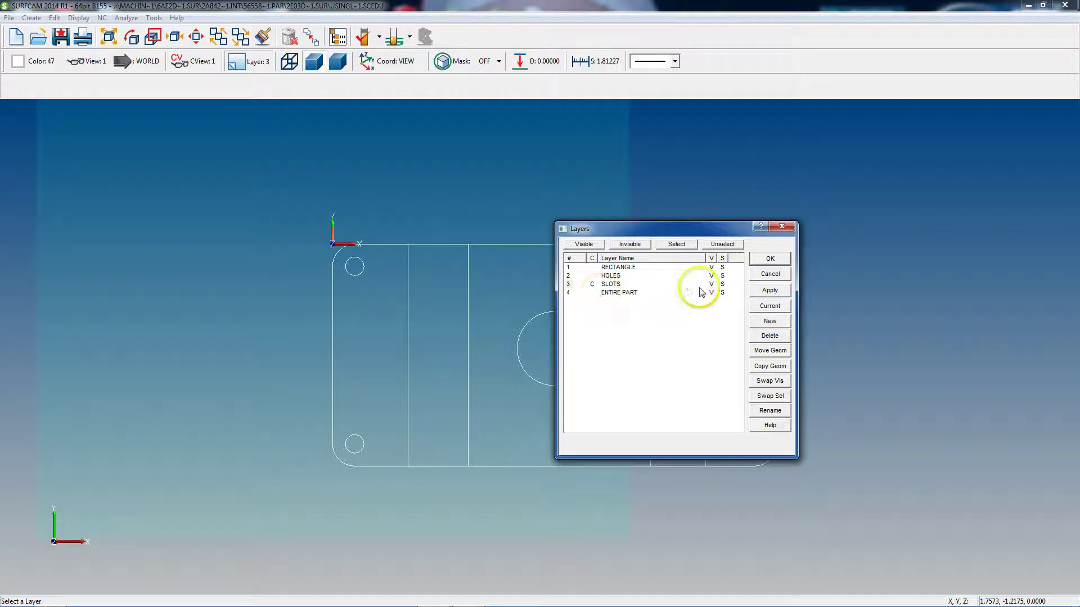
left_click(597, 299)
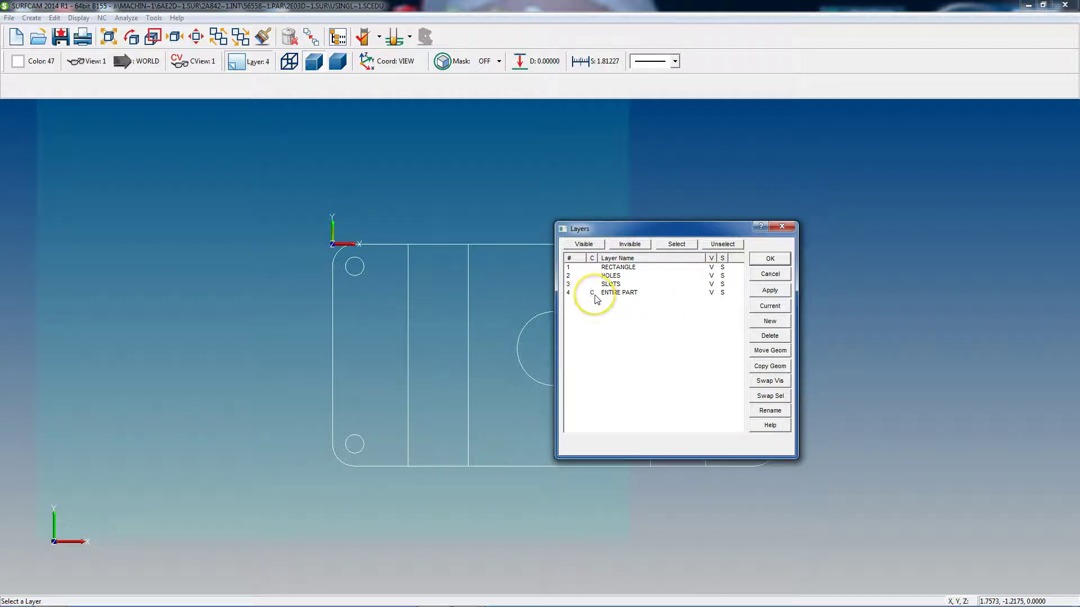
left_click(711, 267)
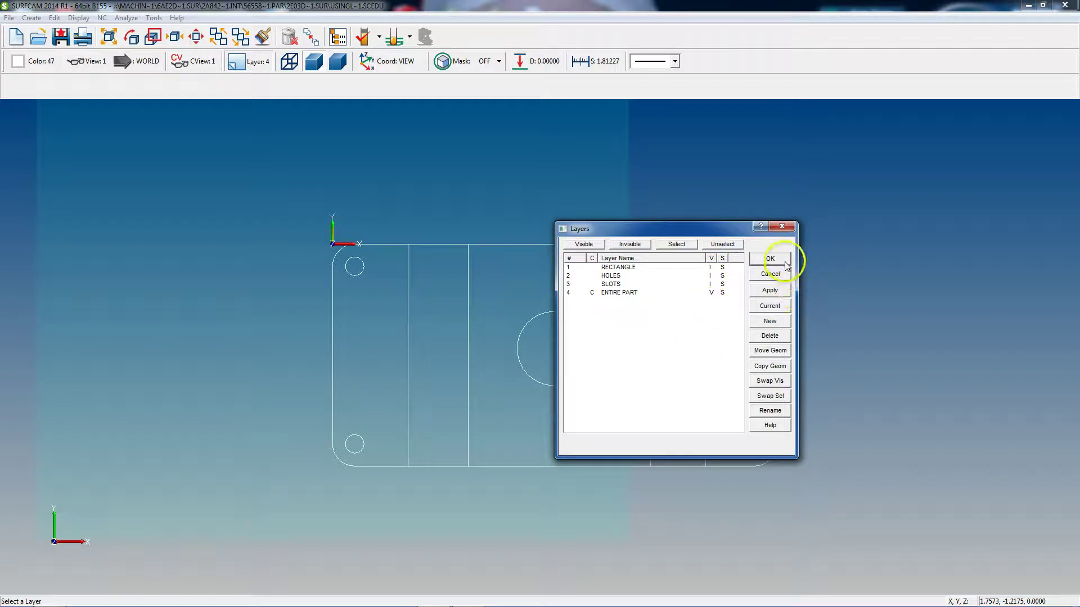
left_click(771, 291)
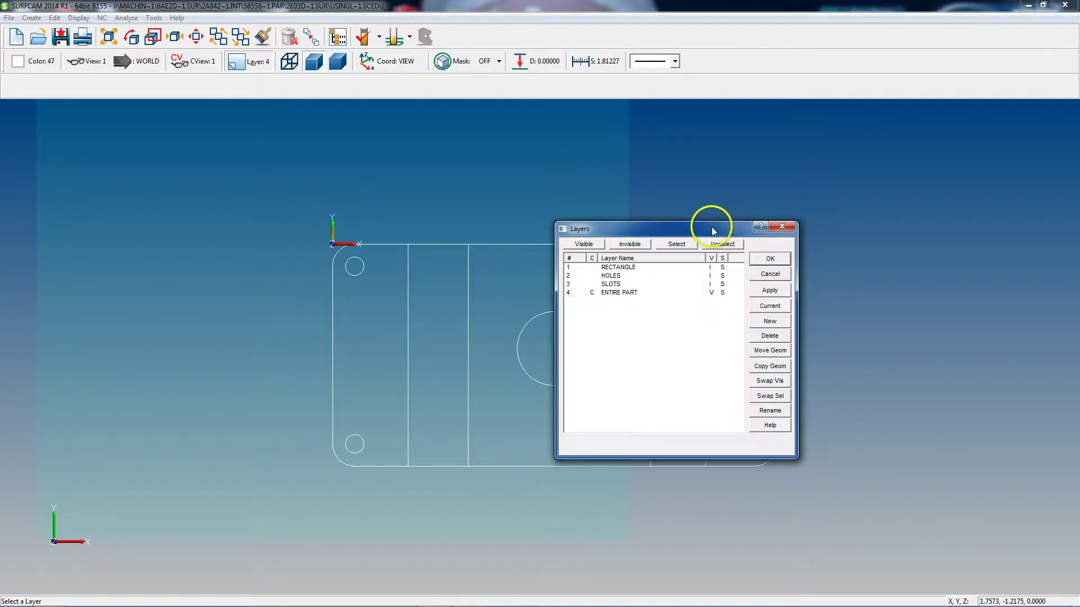
mouse_move(711, 231)
left_mouse_down()
mouse_move(960, 104)
mouse_move(942, 143)
left_mouse_up()
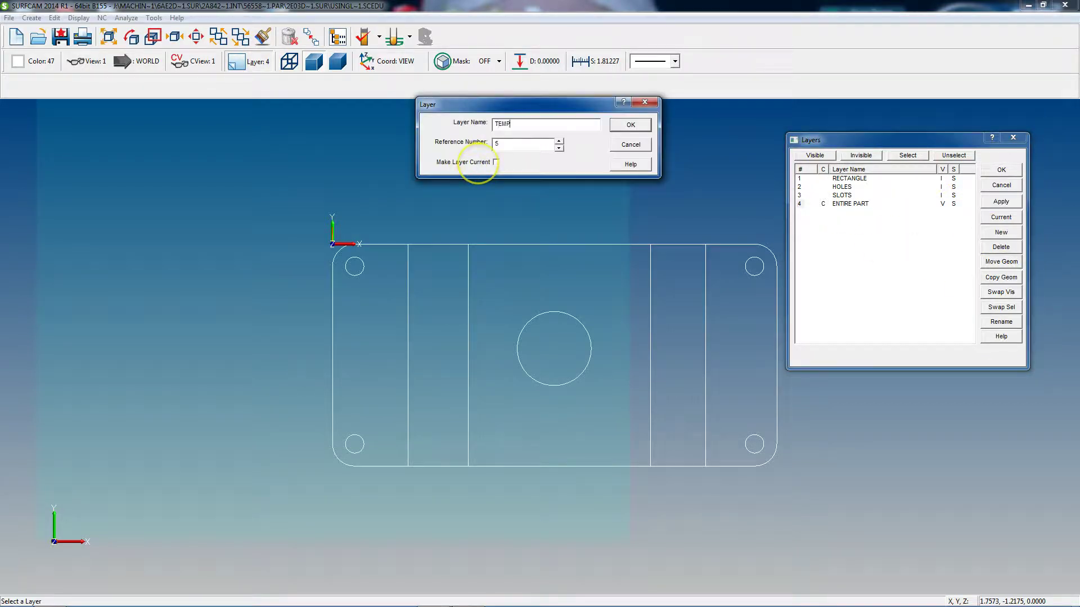
Step: Add layers named TEMP, TEMP1 and TEMP2 with reference numbers 5, 6 and 7, without making any of them current
key("Return")
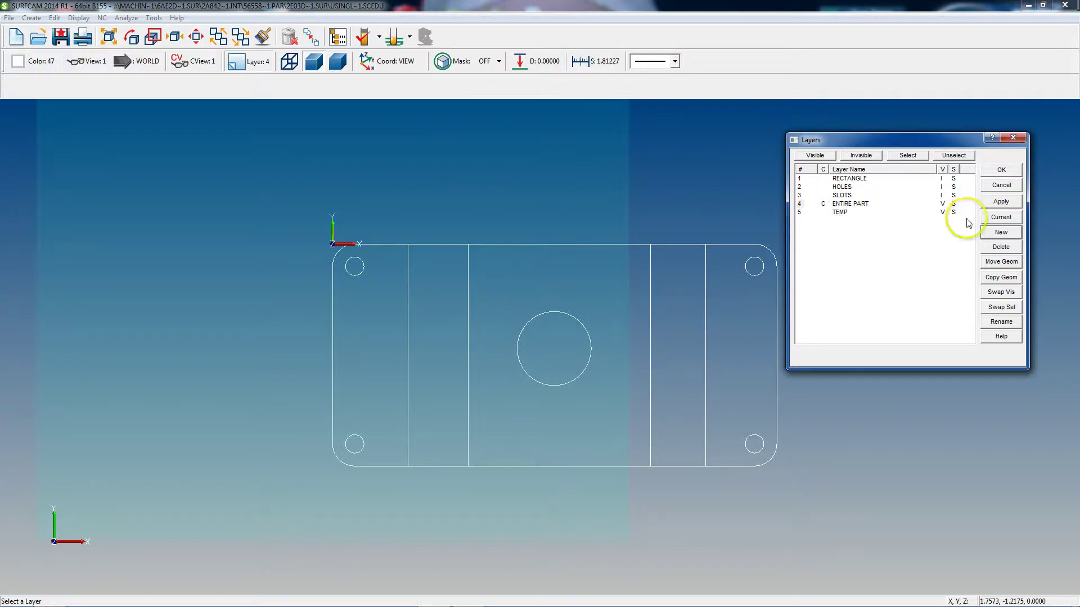
key("Return")
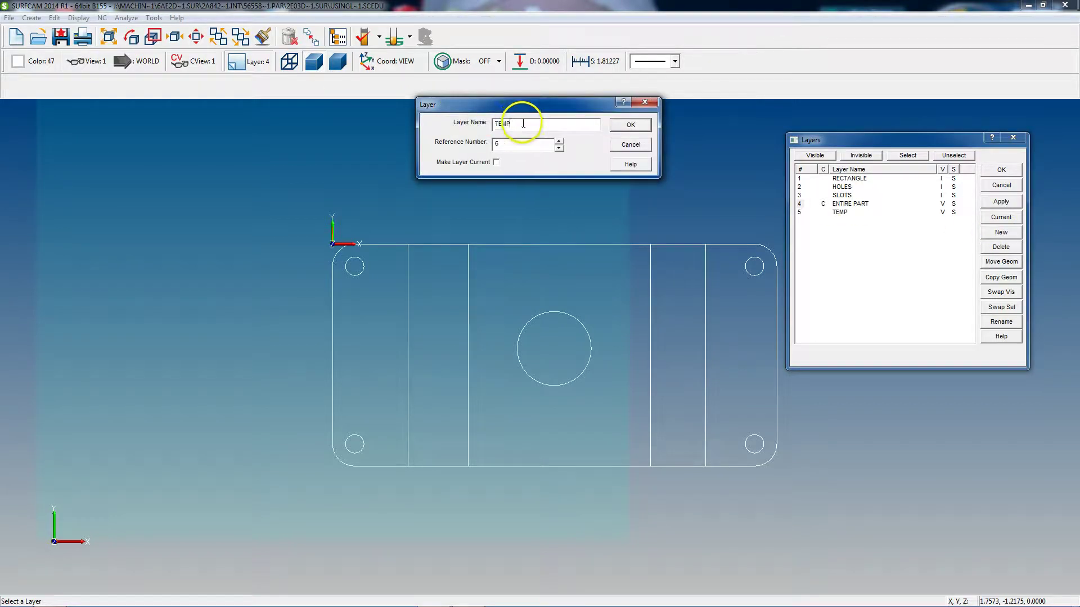
left_click(518, 124)
type("1")
key("Return")
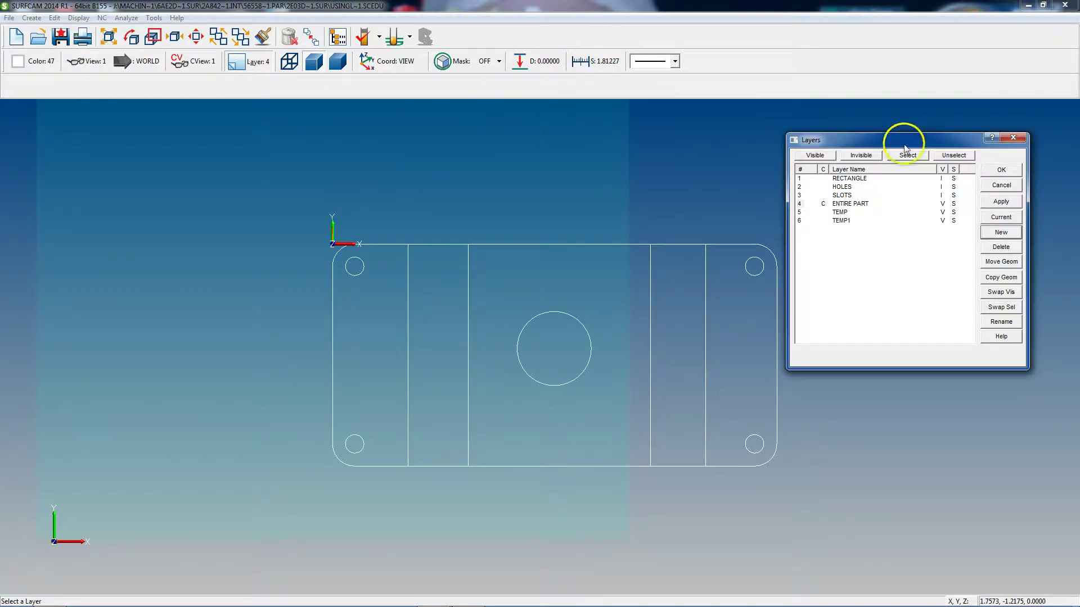
left_click(1001, 232)
left_click(515, 126)
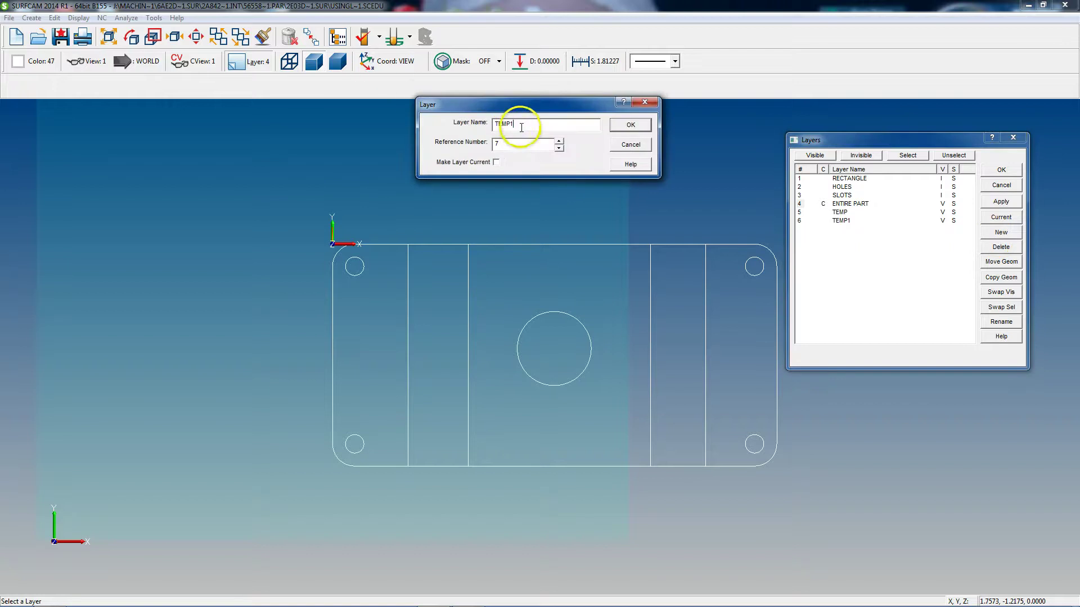
type("2")
key("Return")
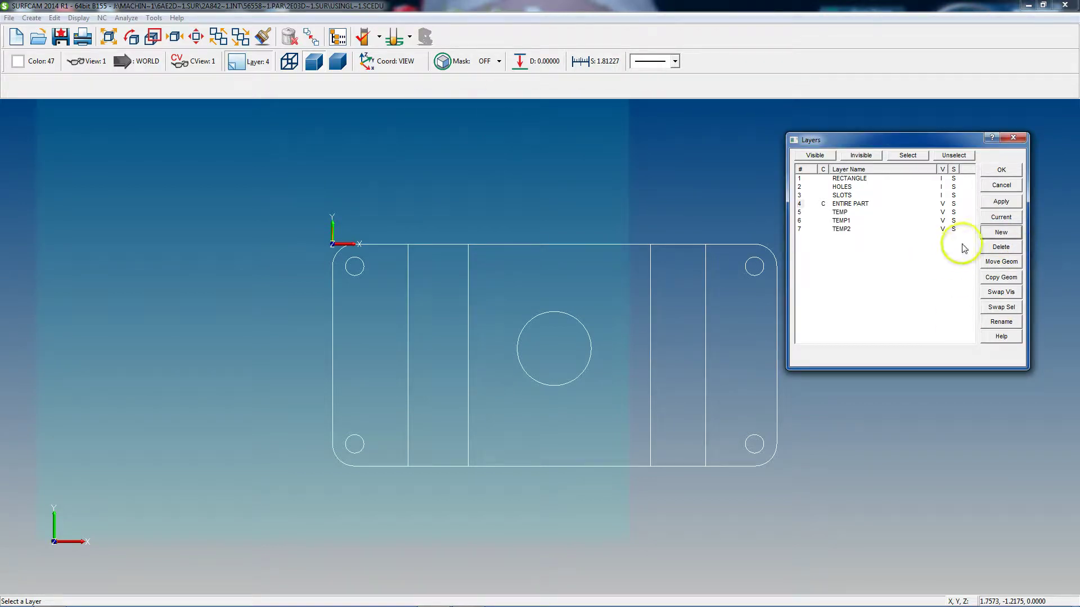
Step: Delete the TEMP layer together with any geometry on it
left_click(799, 212)
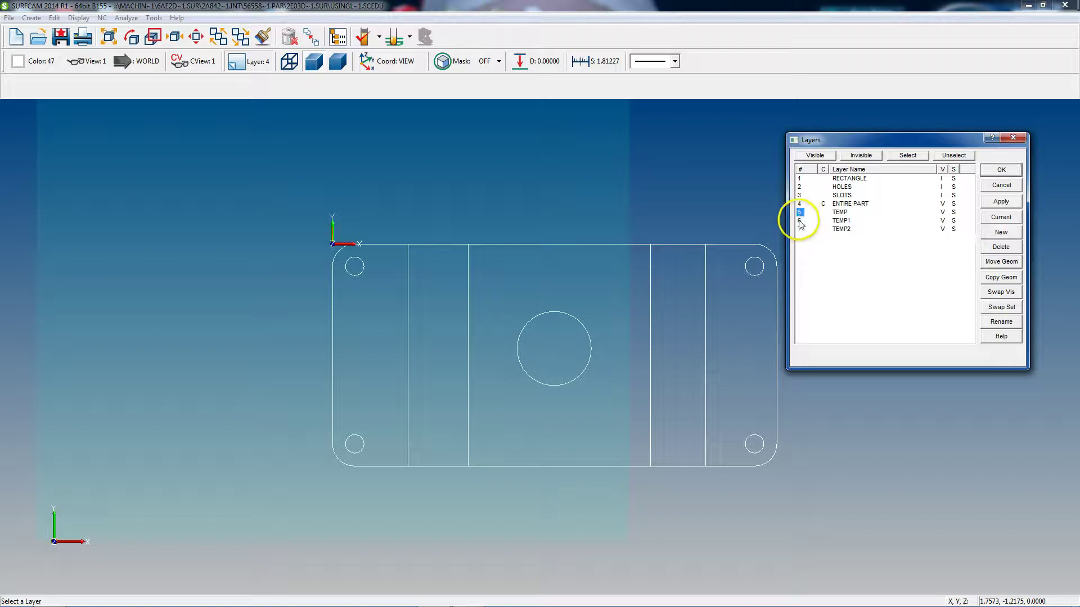
left_click(1000, 246)
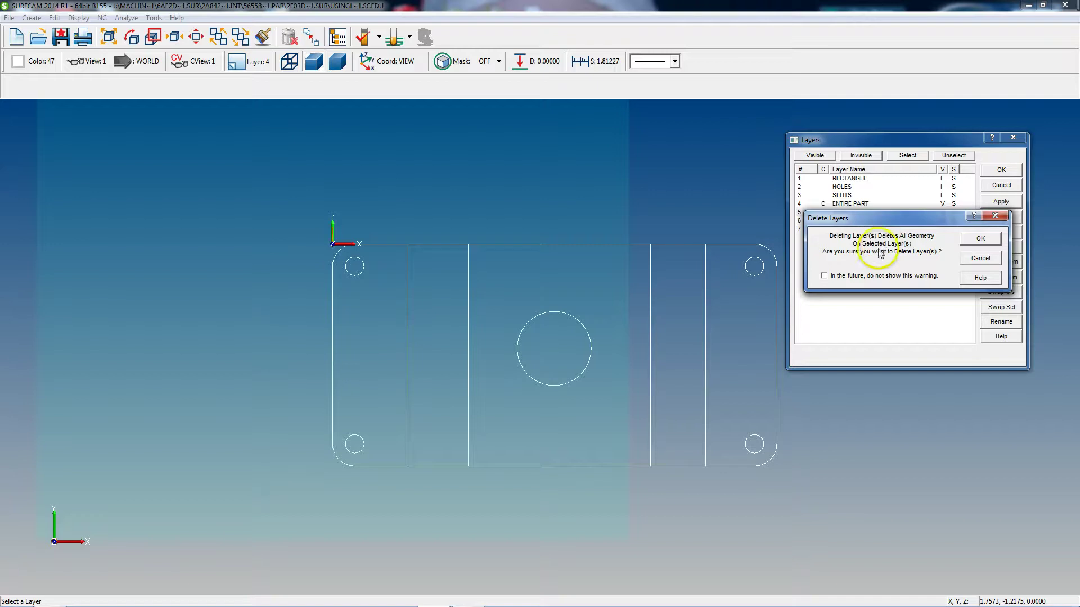
left_click_drag(939, 221, 891, 278)
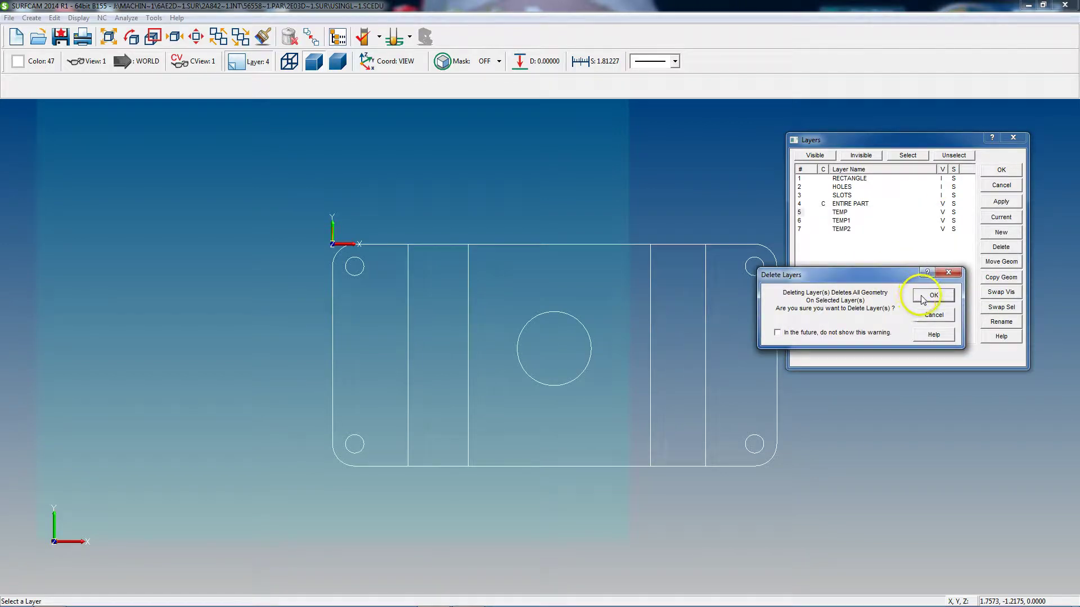
left_click(924, 299)
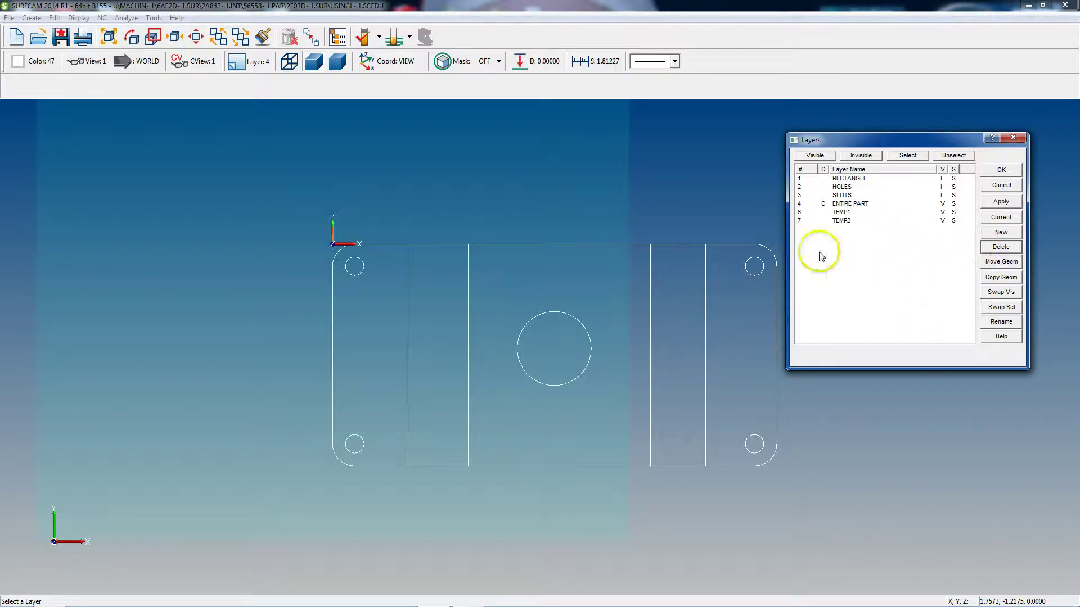
Step: Delete the TEMP1 and TEMP2 layers together with any geometry on them
left_click(800, 213)
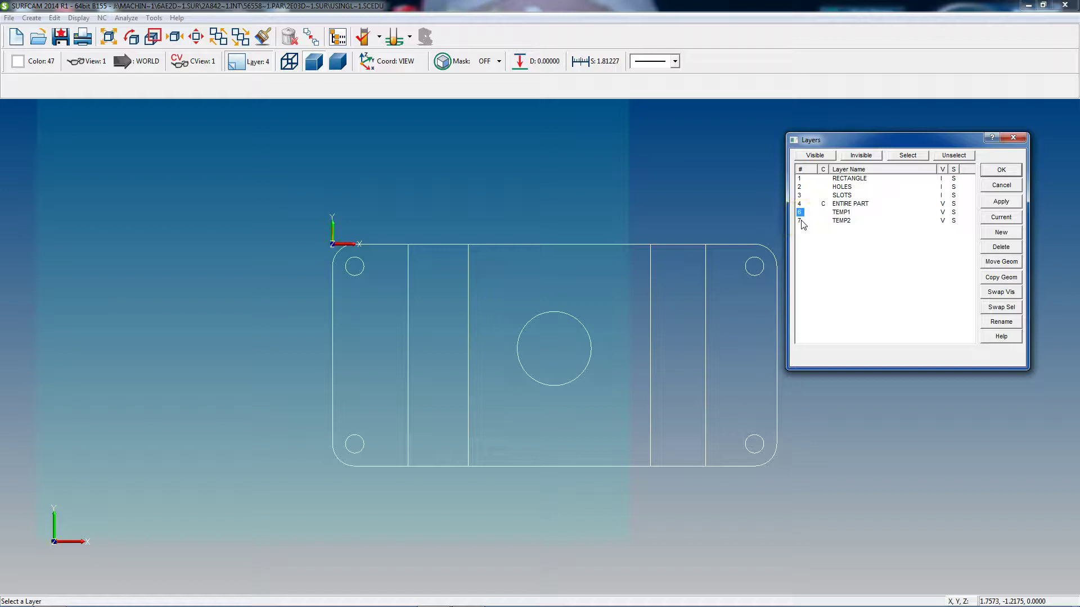
left_click(799, 178)
left_click(800, 178)
left_click(799, 180)
left_click(799, 180)
left_click(800, 212)
left_click(799, 220)
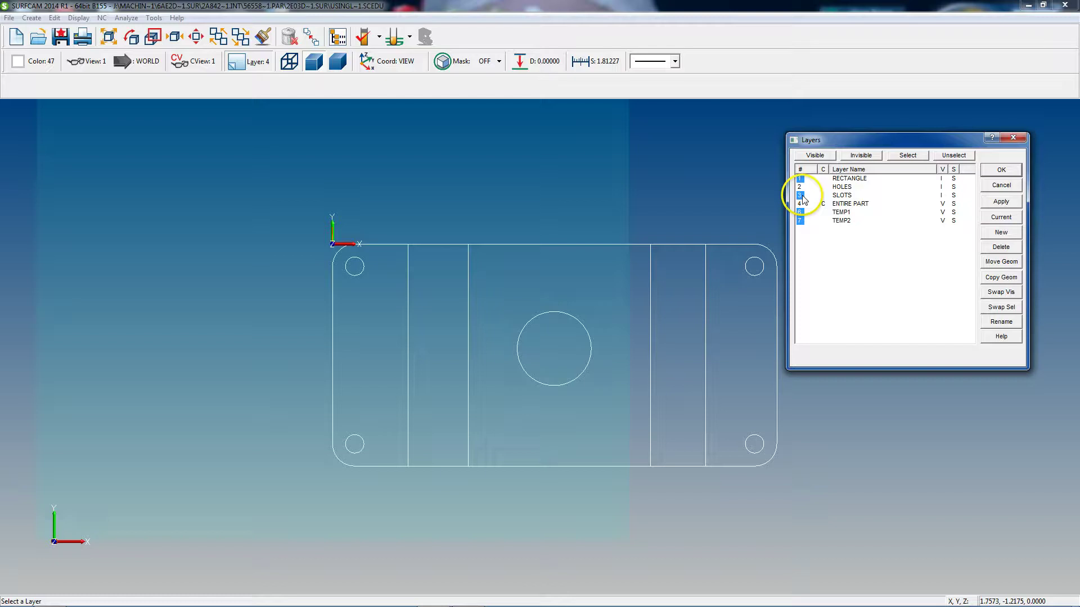
left_click(800, 196)
left_click(799, 212)
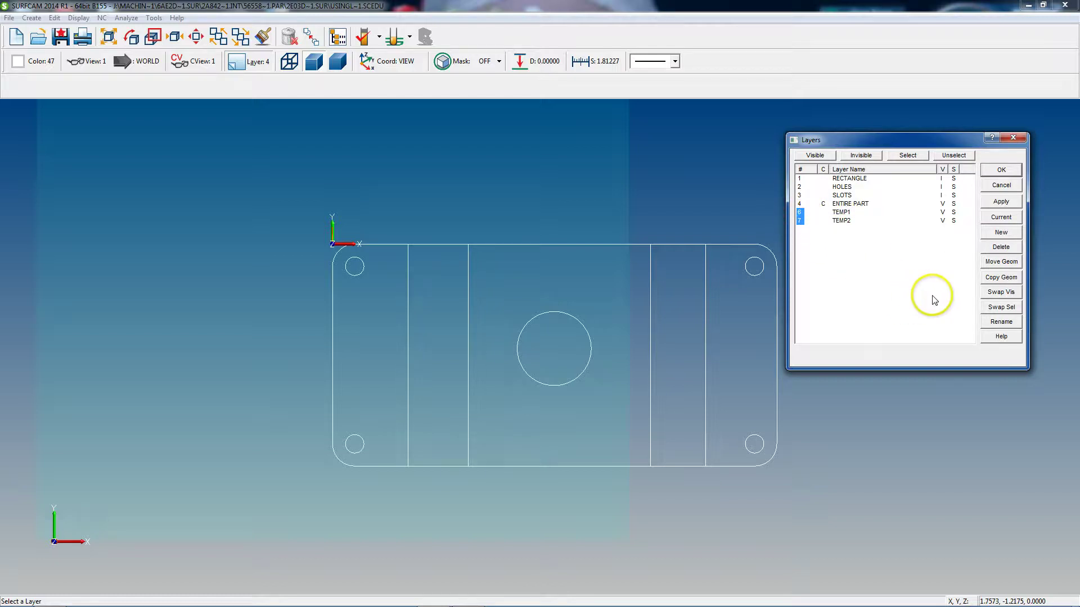
left_click(1001, 249)
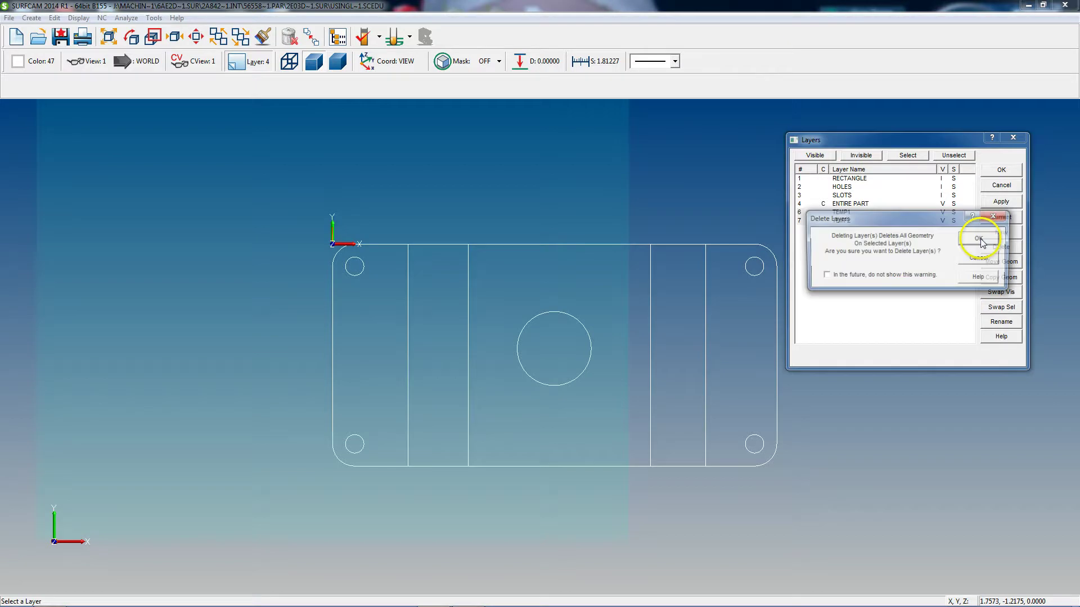
left_click(969, 241)
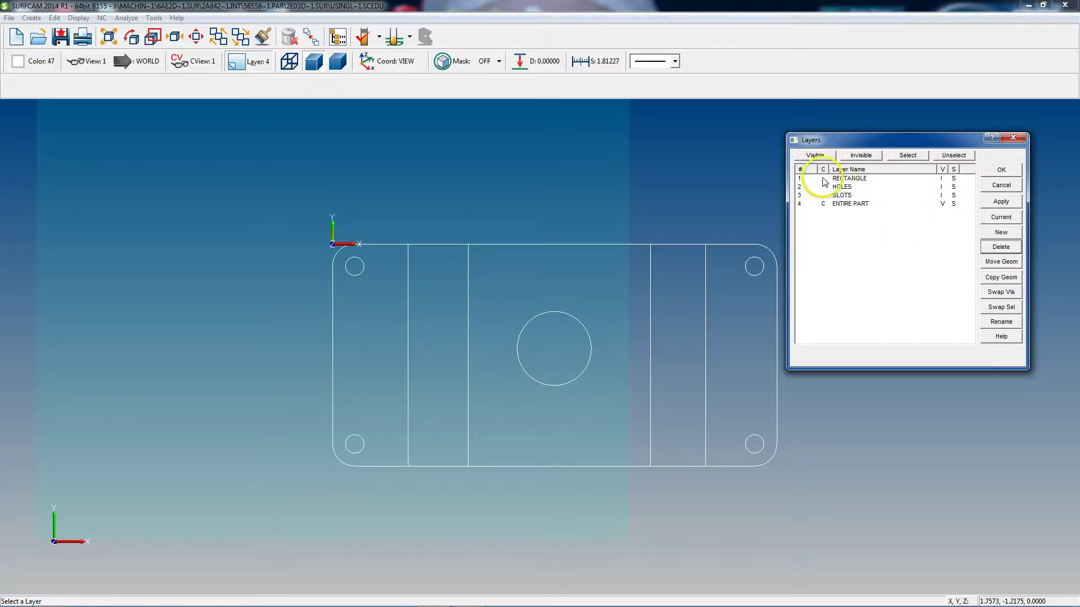
Step: Make RECTANGLE current, show RECTANGLE, HOLES and SLOTS, hide ENTIRE PART, and apply the changes with HOLES set as unselectable
left_click(1001, 292)
left_click(980, 238)
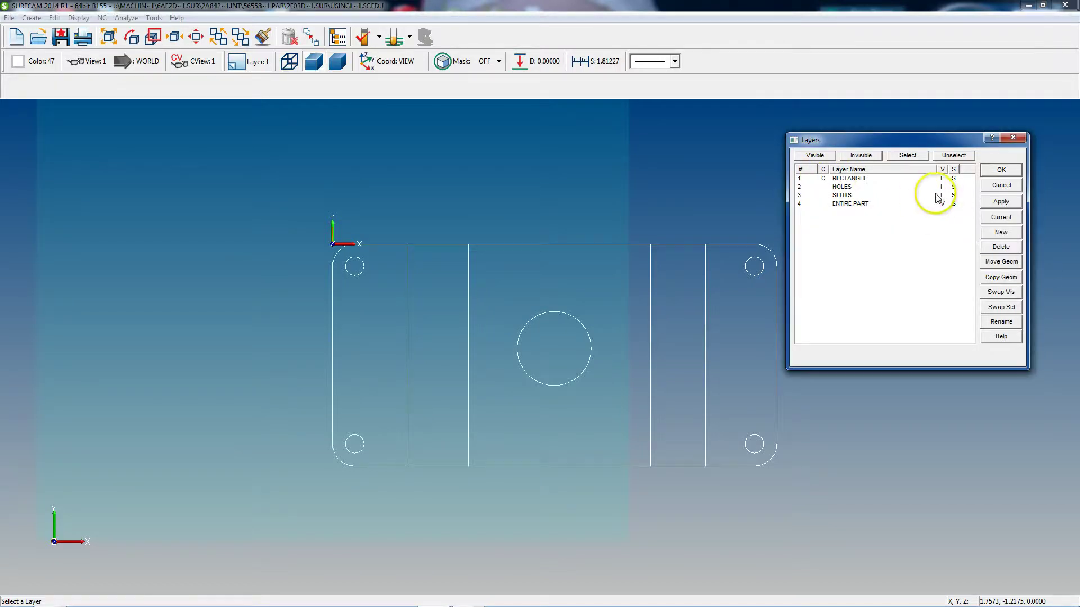
left_click(941, 169)
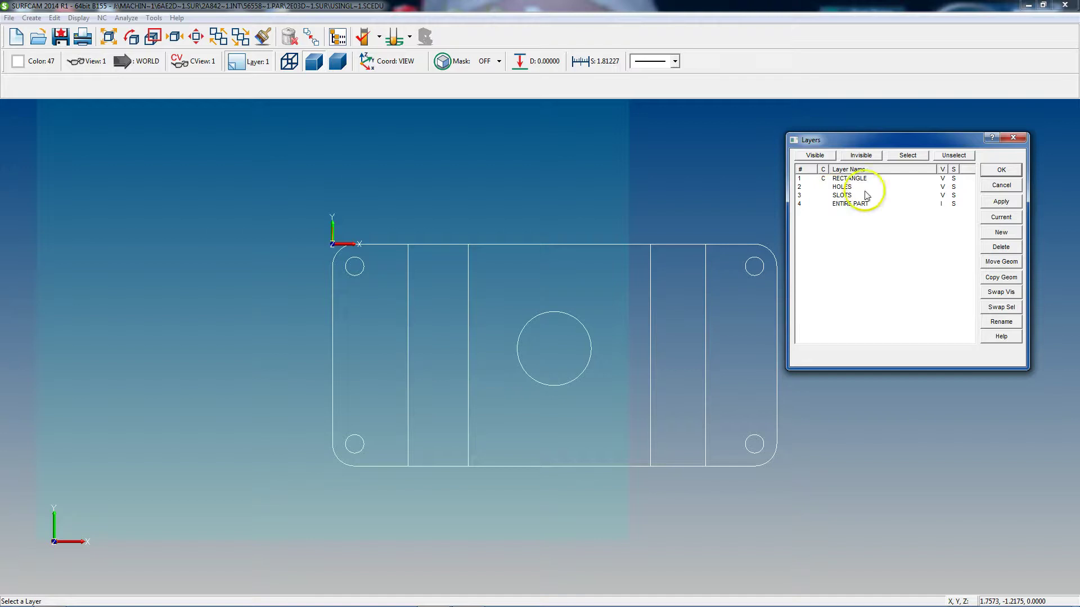
left_click(997, 204)
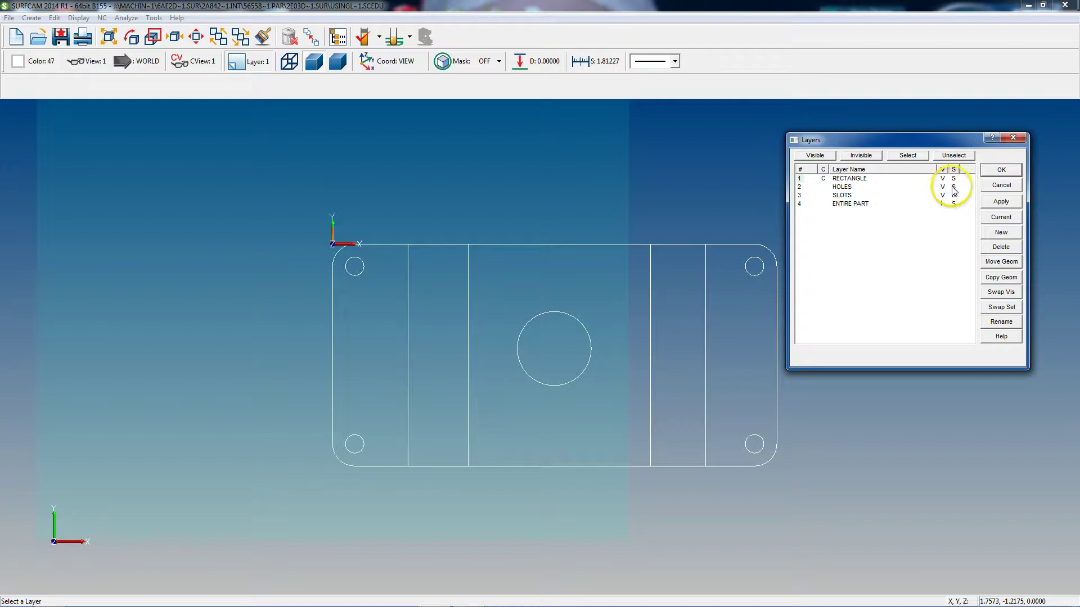
left_click(1000, 171)
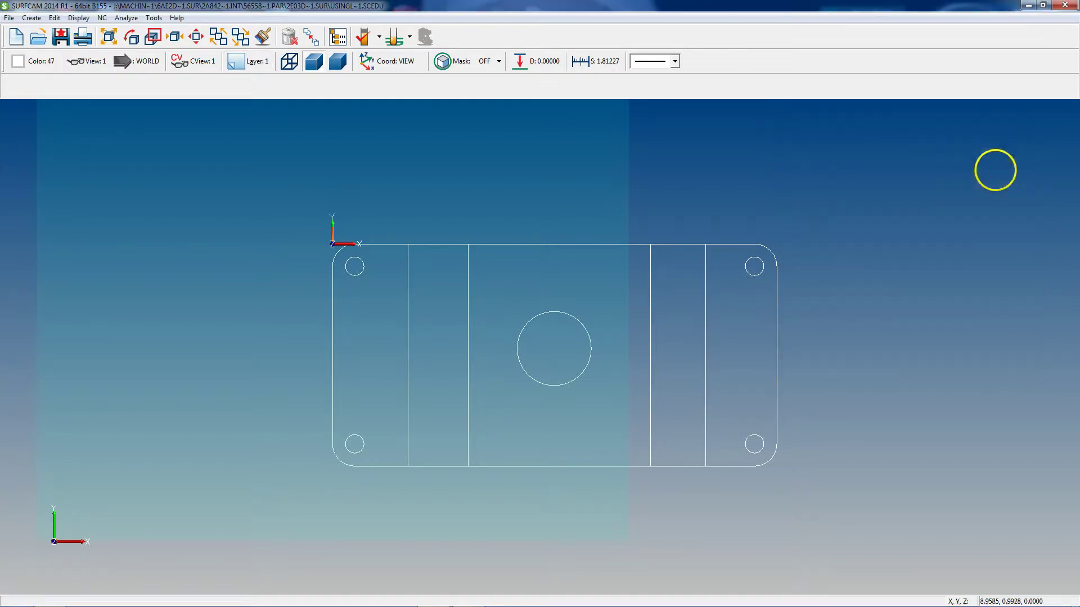
Step: Delete the plate's upper-right, lower-right and upper-left corner arcs, and try to delete the upper-right corner hole
key("Delete")
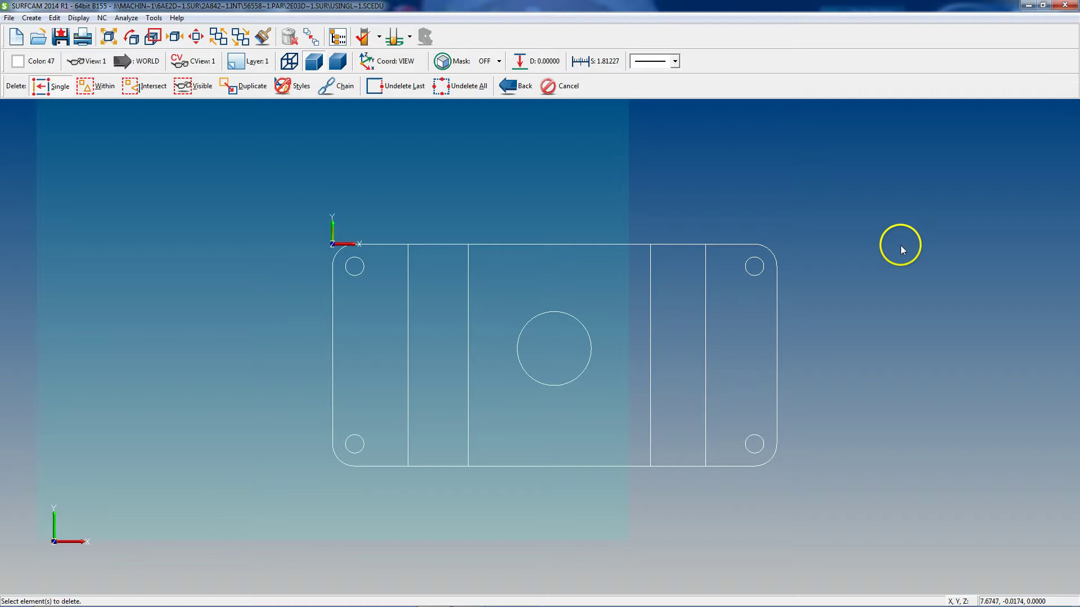
scroll(757, 187, "up", 2)
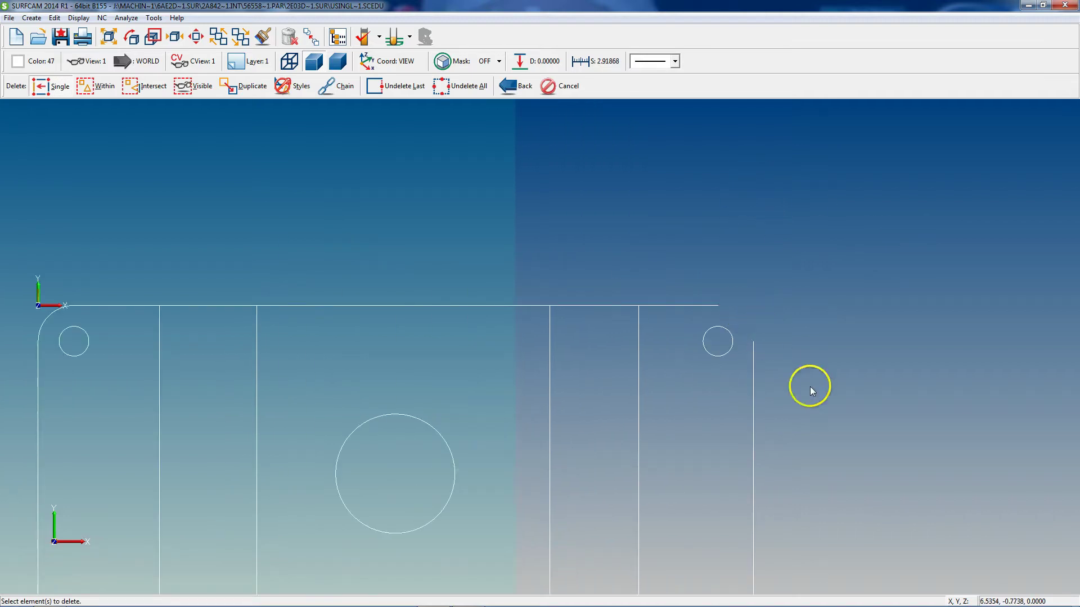
scroll(810, 386, "down", 2)
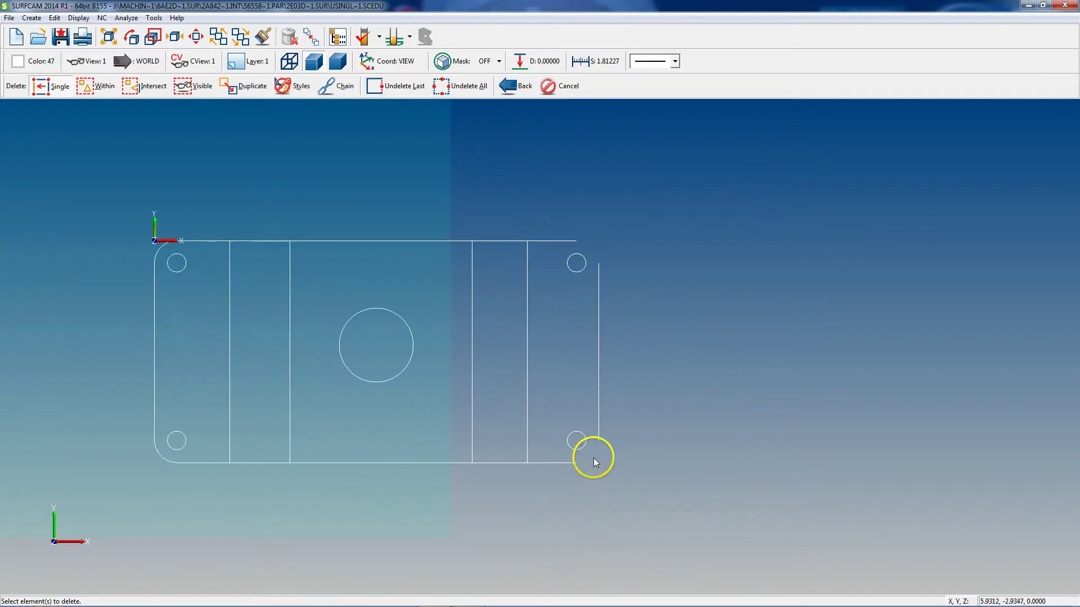
scroll(496, 373, "up", 4)
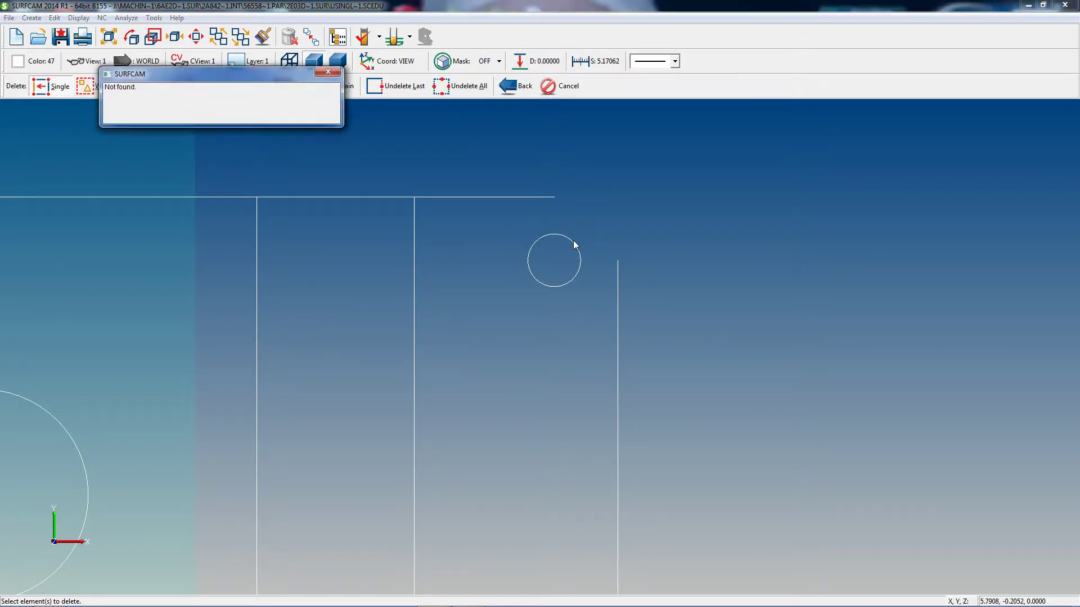
scroll(560, 284, "down", 4)
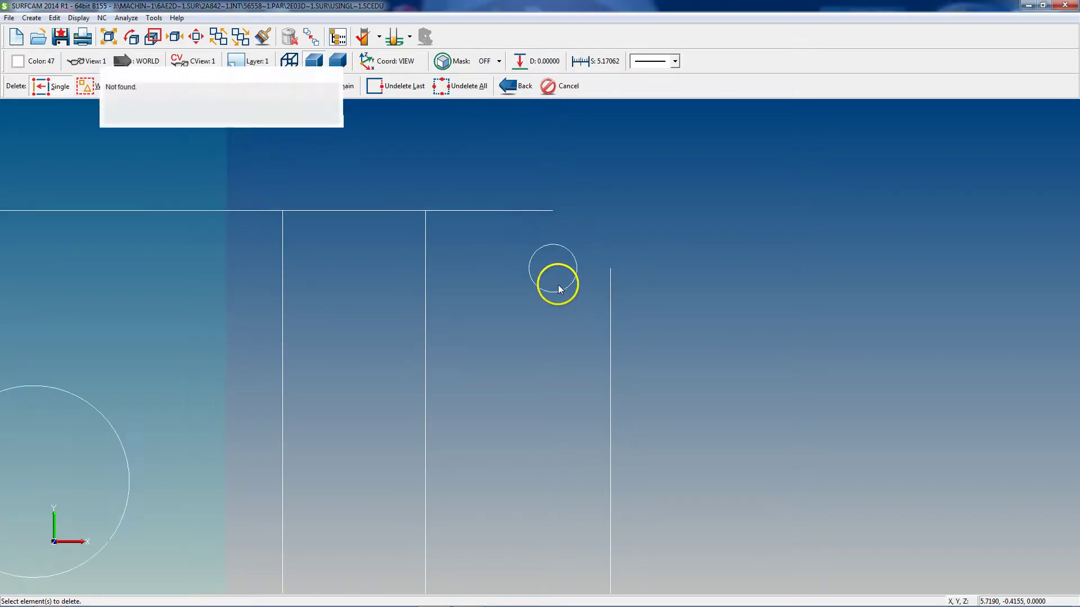
scroll(217, 306, "up", 4)
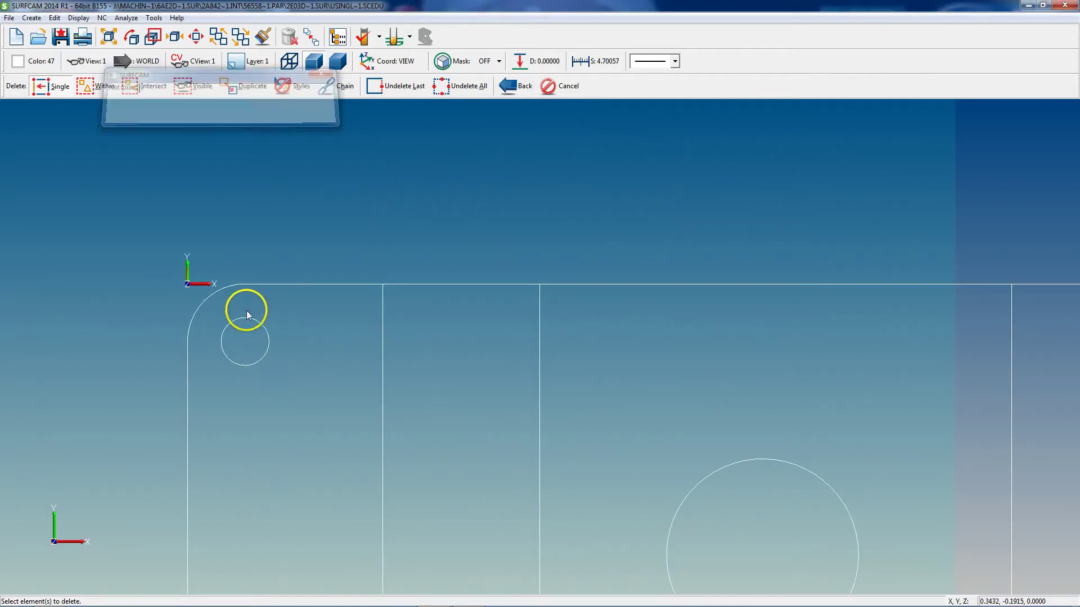
middle_click_drag(207, 293, 487, 420)
scroll(487, 419, "down", 5)
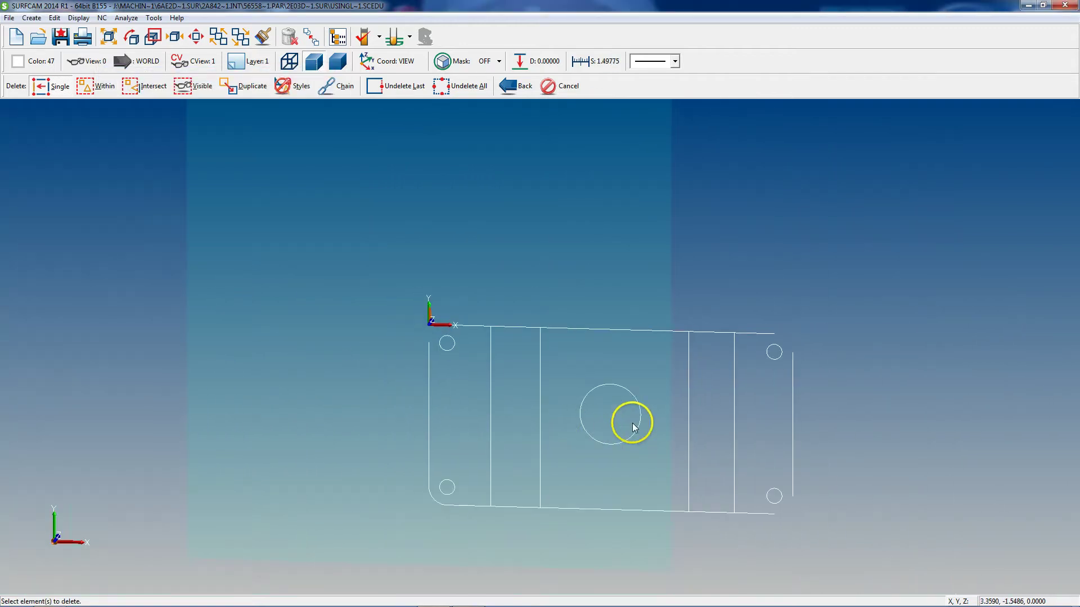
Step: Try to delete the plate's central circle, and delete the slot line just left of it
left_click(609, 442)
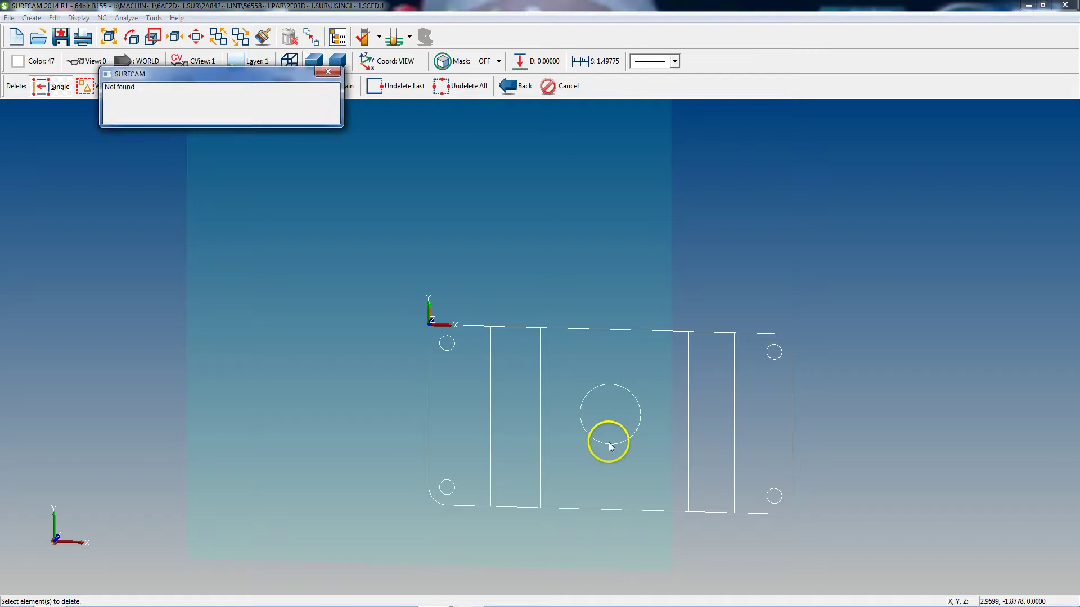
left_click(612, 443)
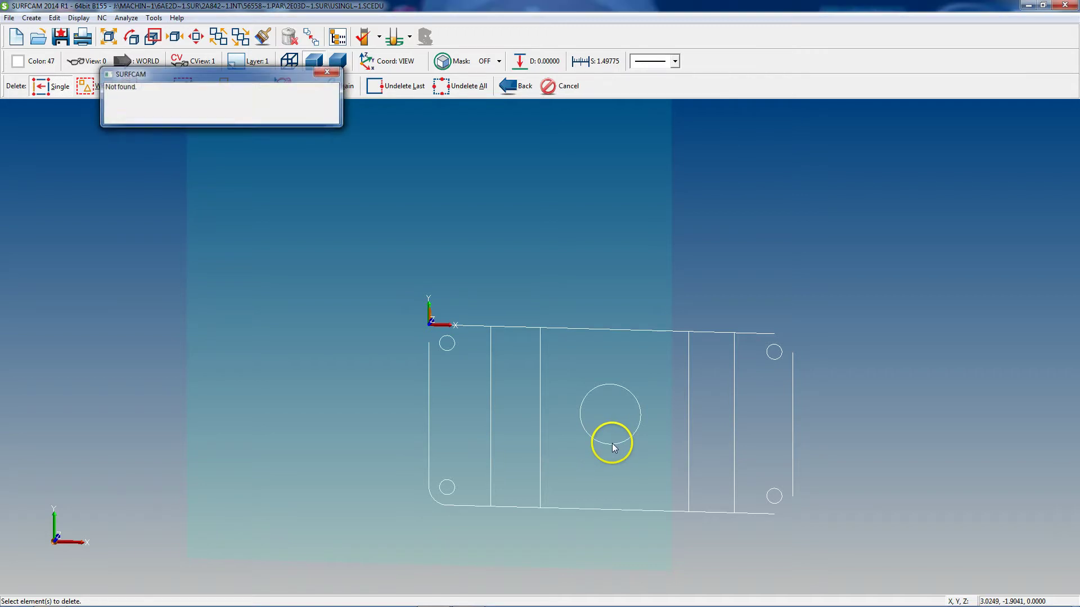
left_click(540, 441)
Step: Undelete the slot line and the removed corner arcs, restore the fitted top view and leave the Delete command
key("l")
key("l")
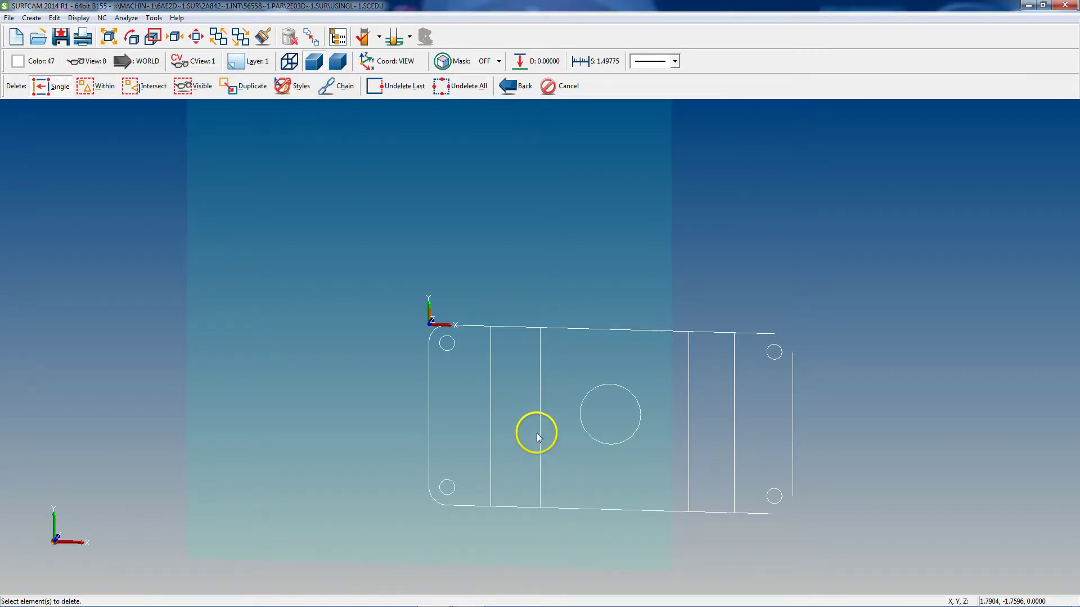
key("ctrl+t")
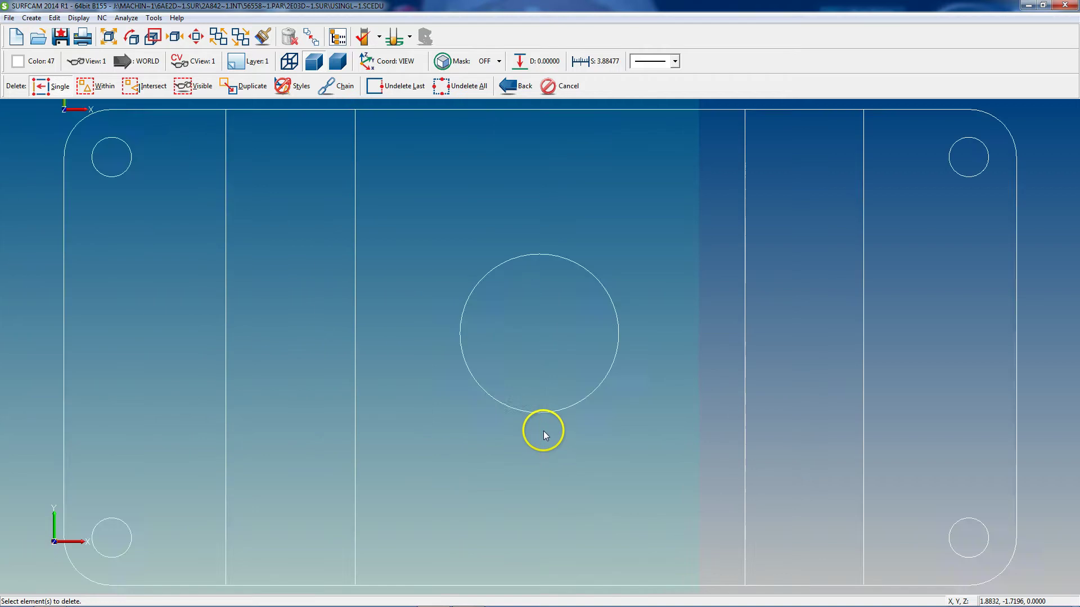
key("Escape")
Step: Make the HOLES layer selectable again in the layer manager, and make ENTIRE PART visible and current
left_click(247, 60)
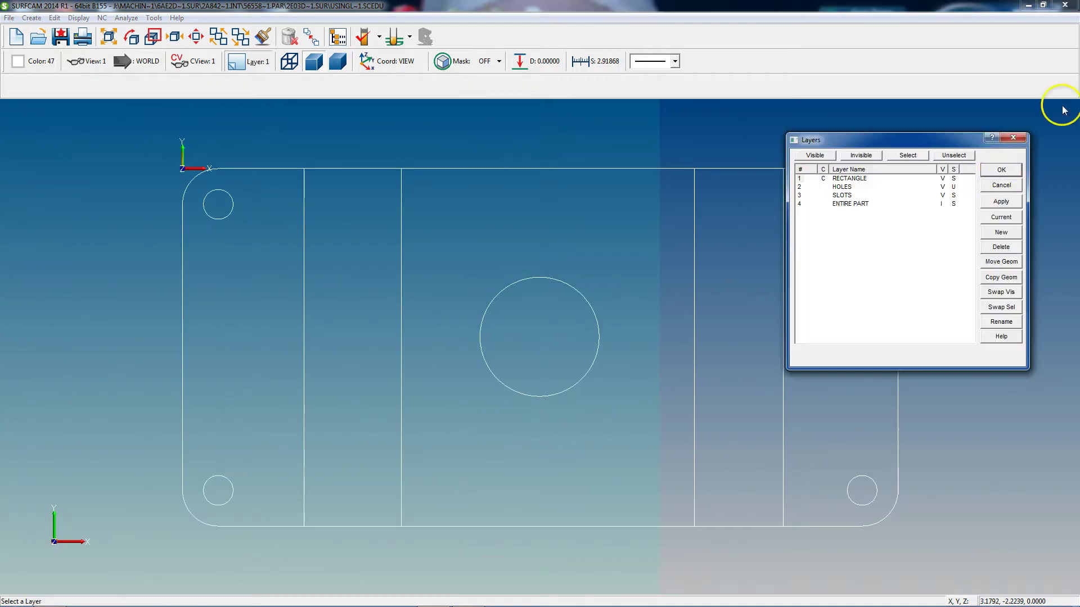
left_click(955, 187)
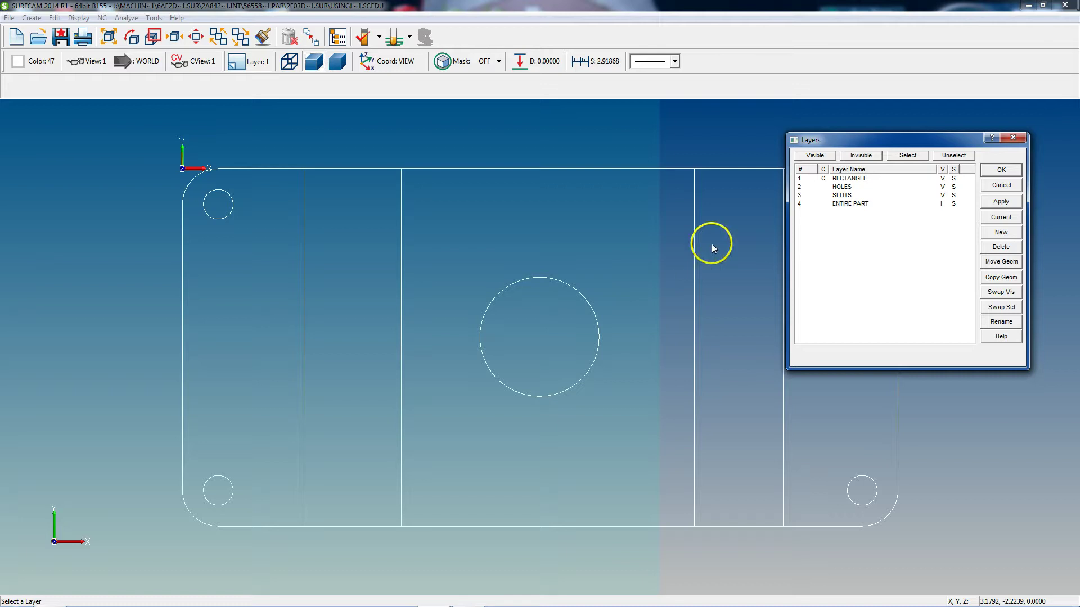
left_click(949, 201)
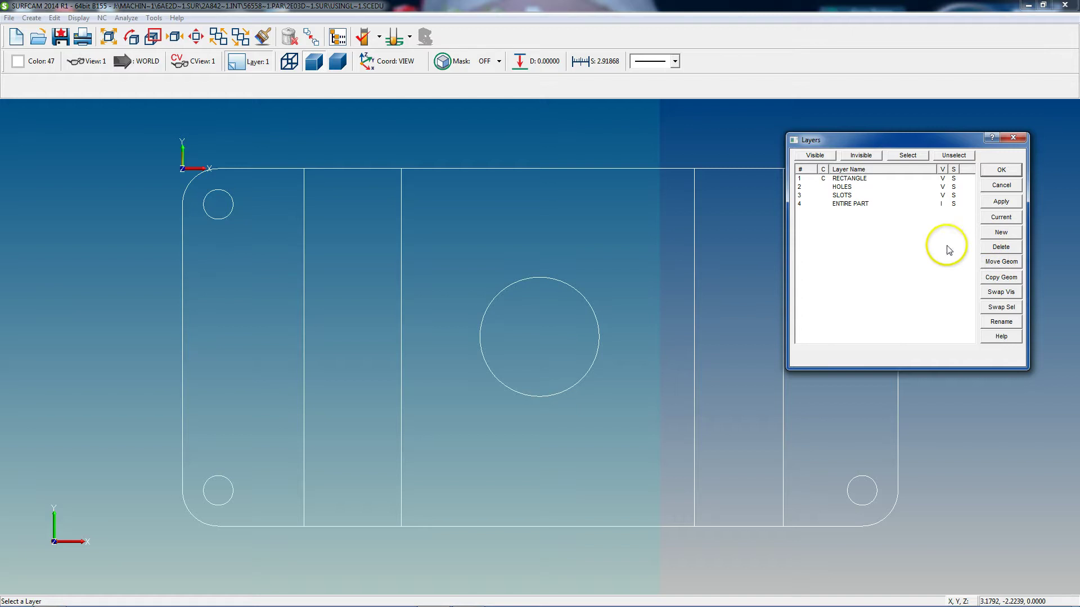
left_click(943, 203)
left_click(822, 204)
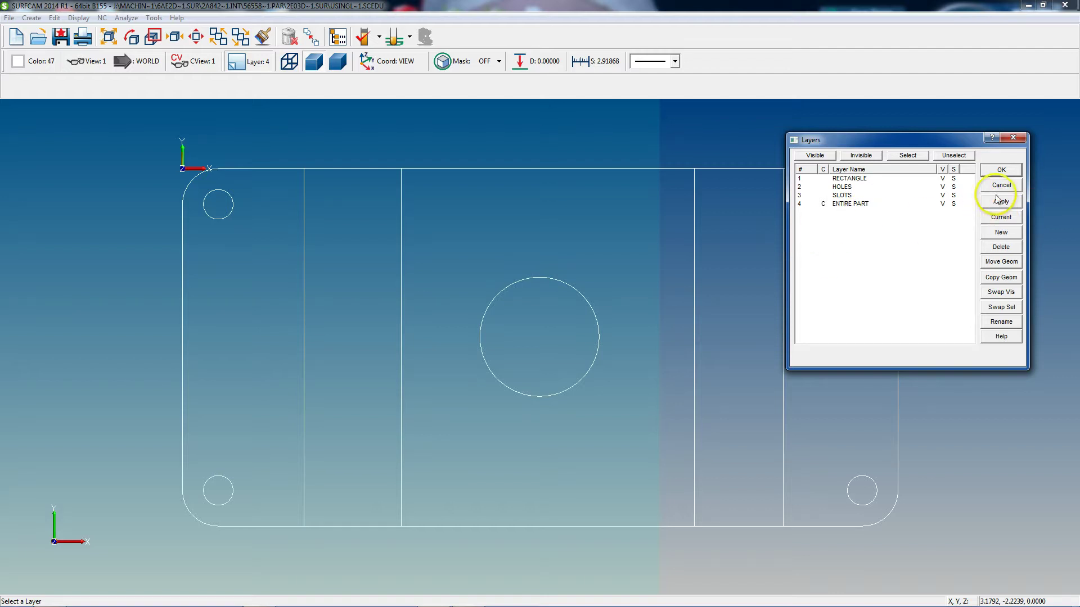
Step: Swap the visibility and selectability of all layers, and swap both back
left_click_drag(966, 144, 825, 135)
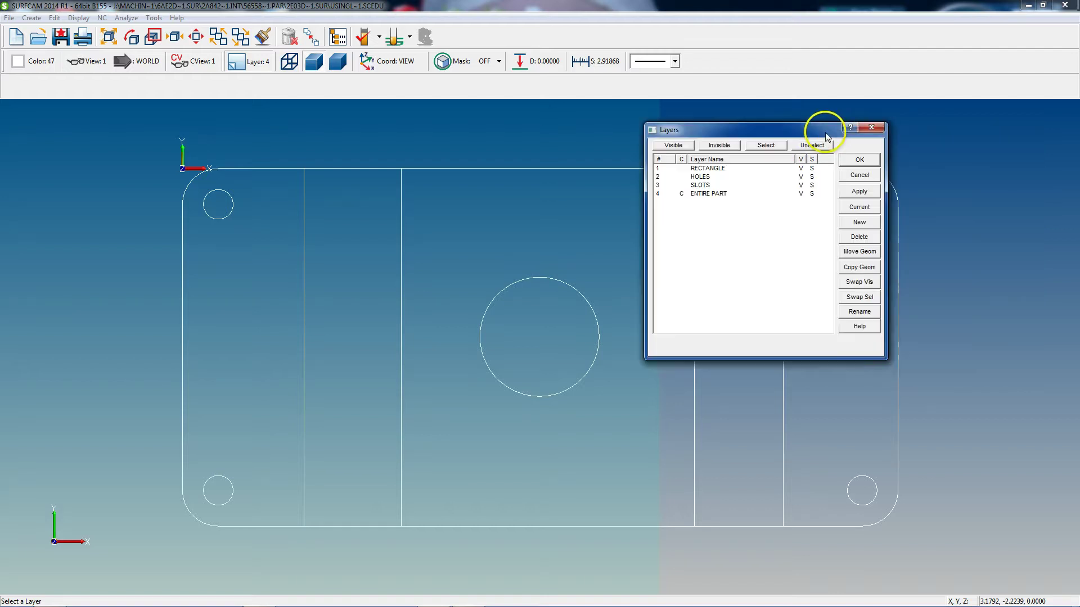
left_click(861, 208)
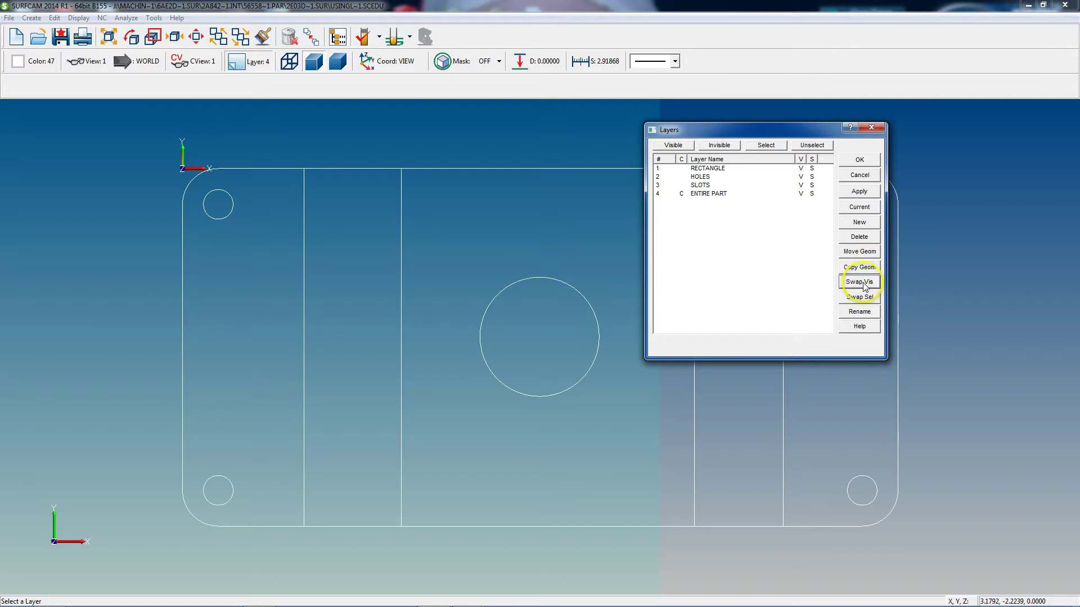
left_click(855, 298)
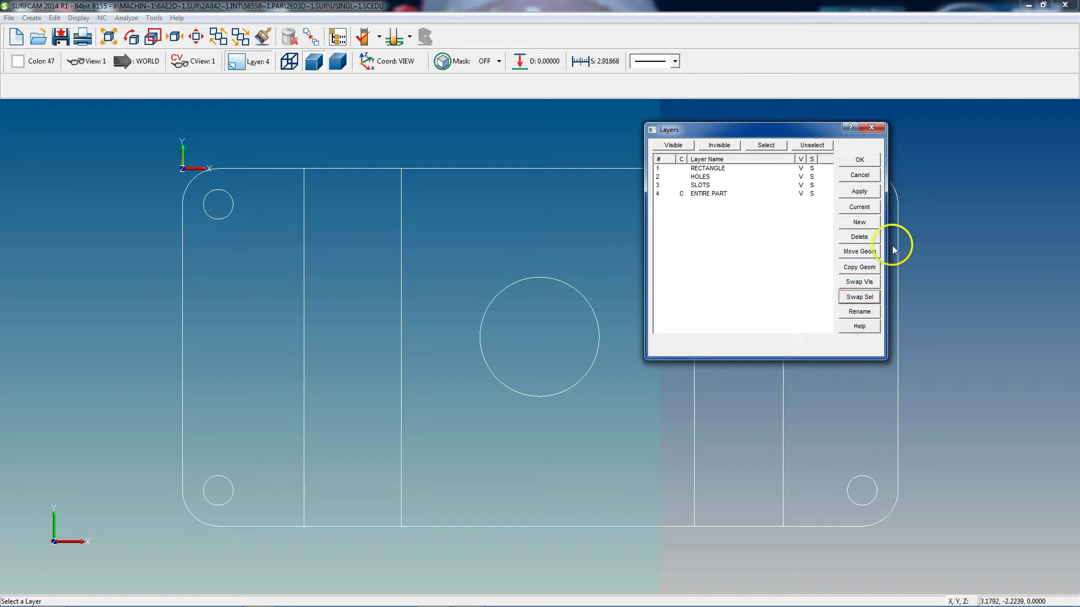
left_click(669, 200)
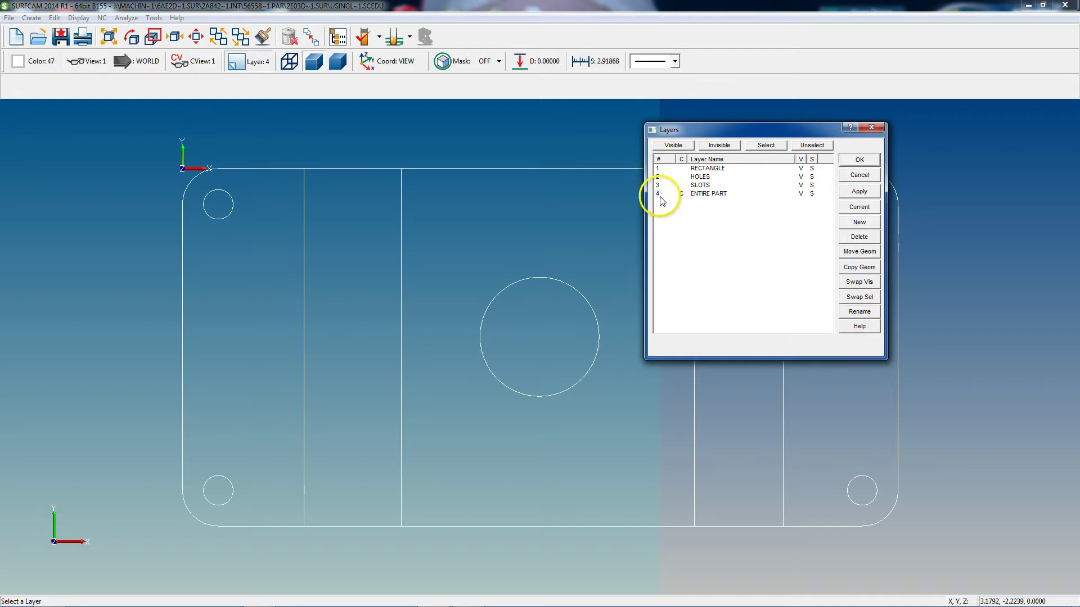
left_click(859, 315)
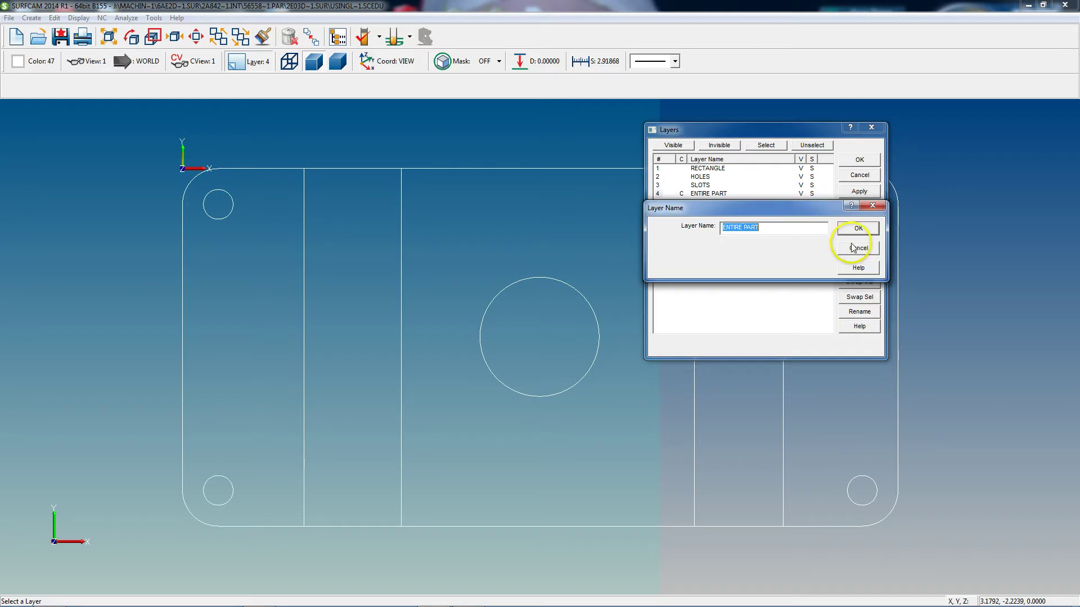
left_click(856, 246)
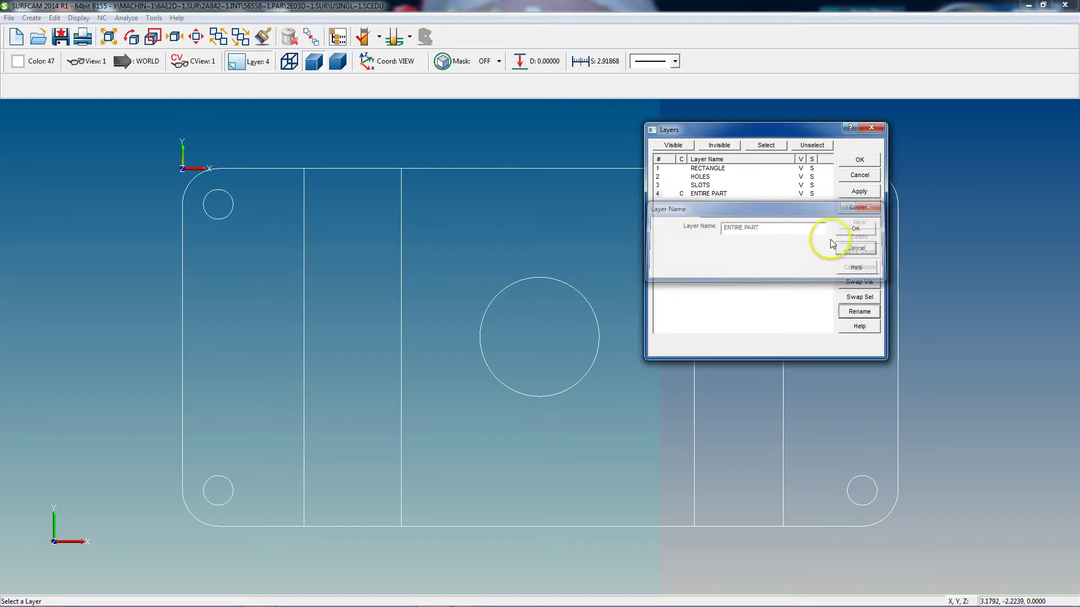
Step: Make SLOTS the current layer, reopen the layer manager and move it over the middle of the plate
double_click(702, 185)
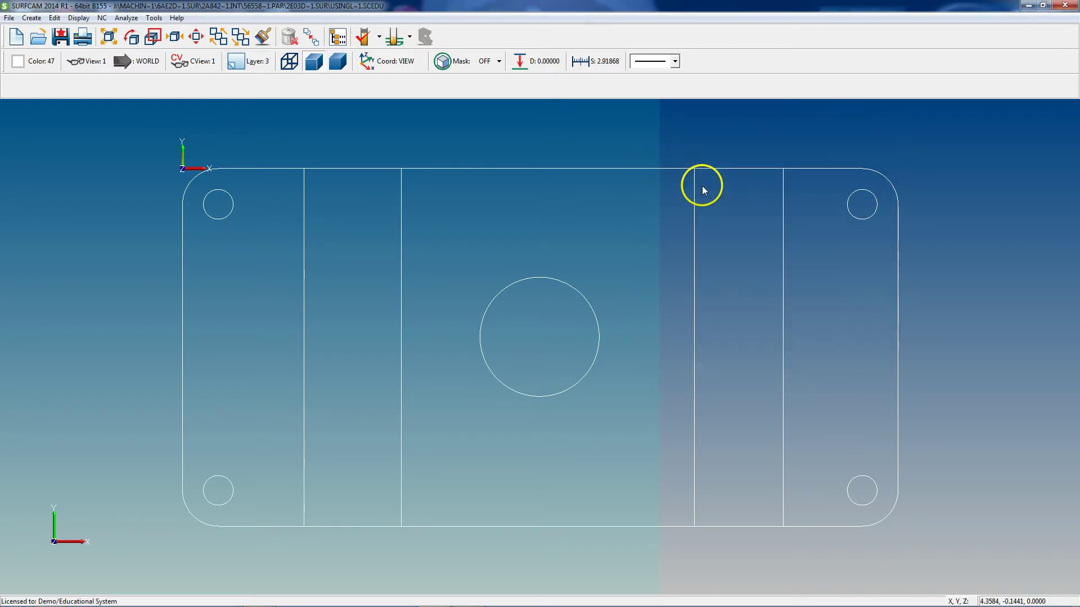
key("ctrl+l")
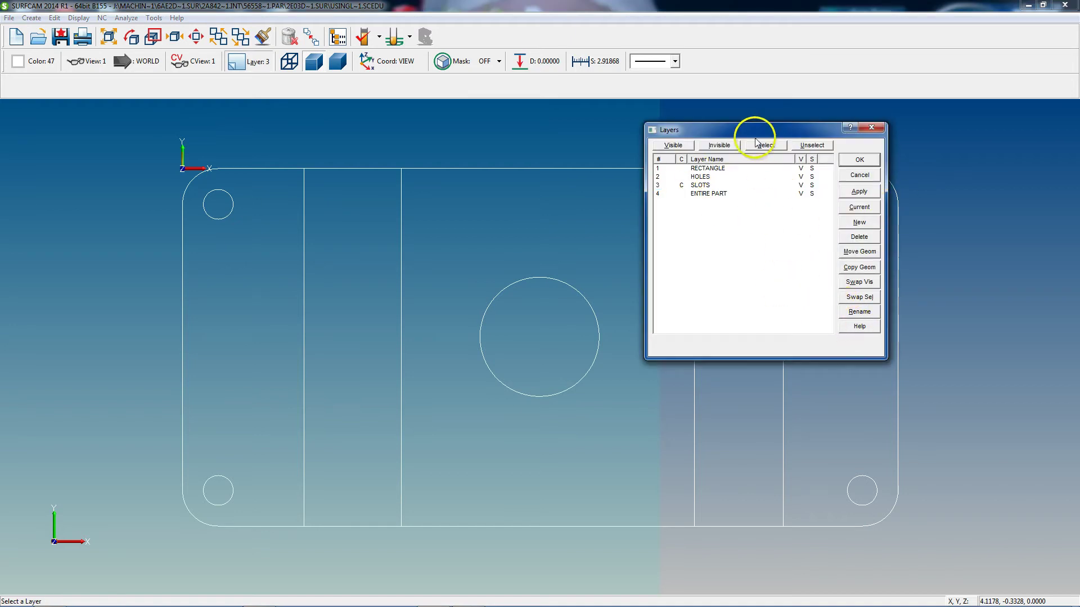
left_click_drag(725, 131, 590, 225)
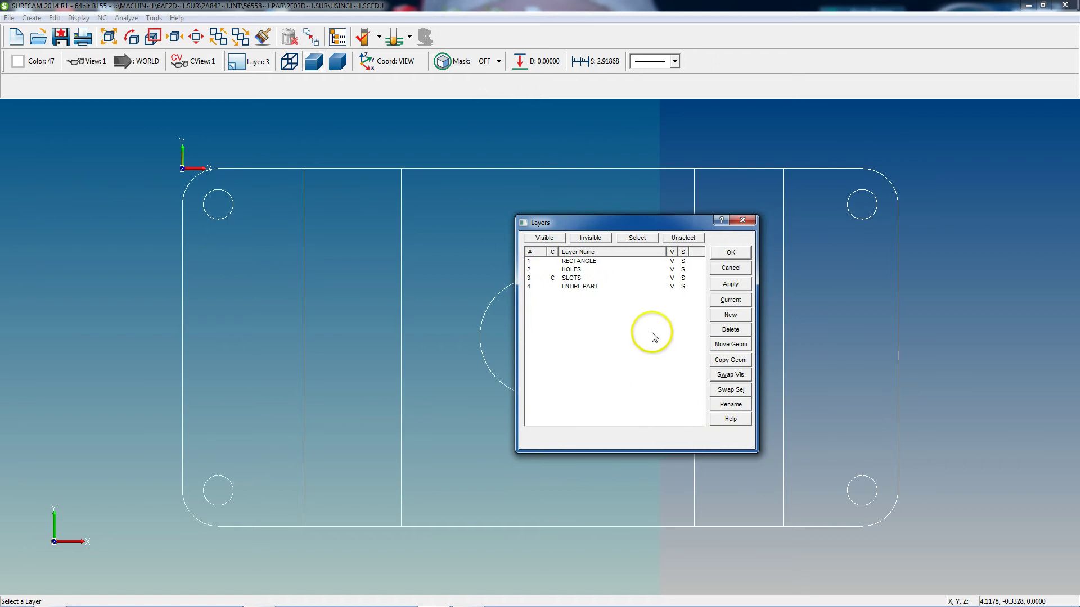